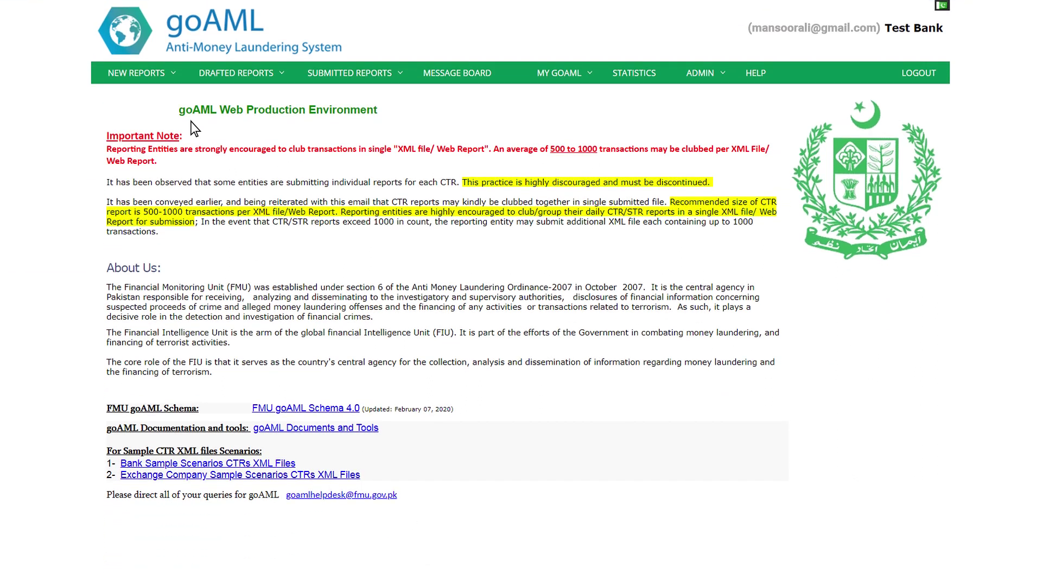
Step: Paste the report XML into the XML report validator
mouse_move(173, 84)
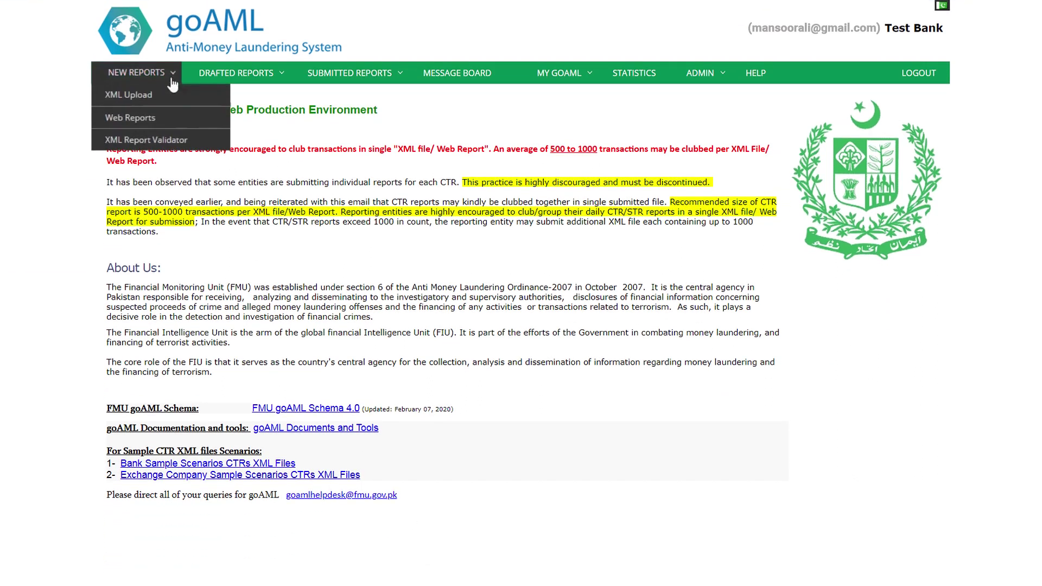
click(168, 145)
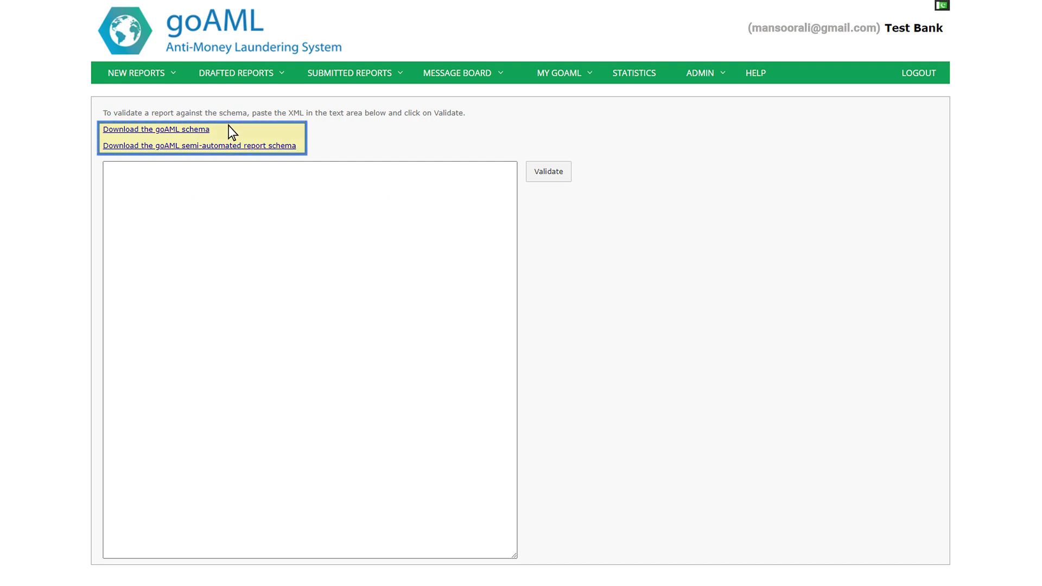
click(330, 179)
key(ctrl+v)
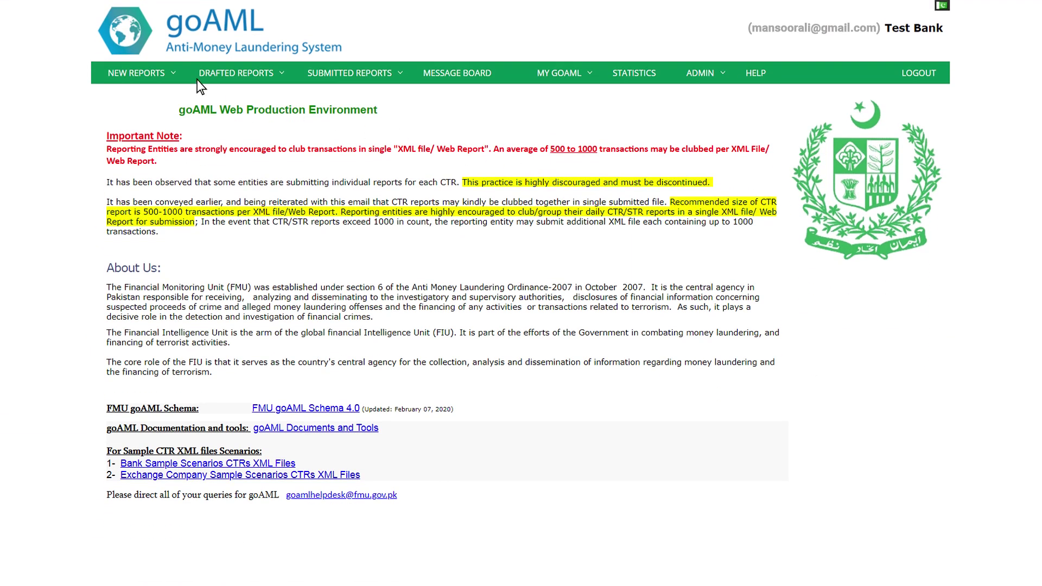
Step: Start an XML upload with TRNS_226774-0-0.xml selected as the report file
click(173, 81)
click(170, 100)
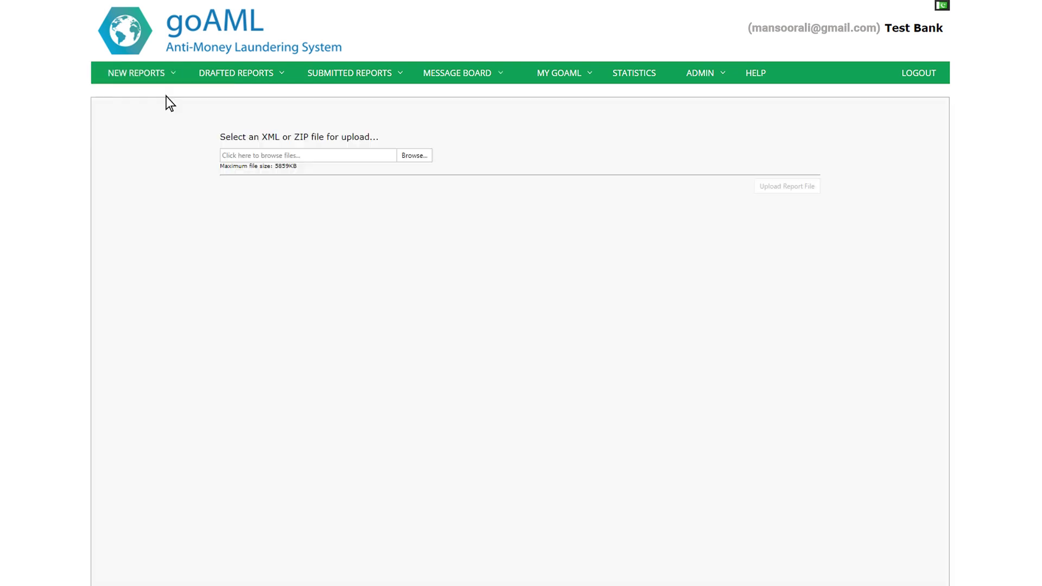
click(414, 156)
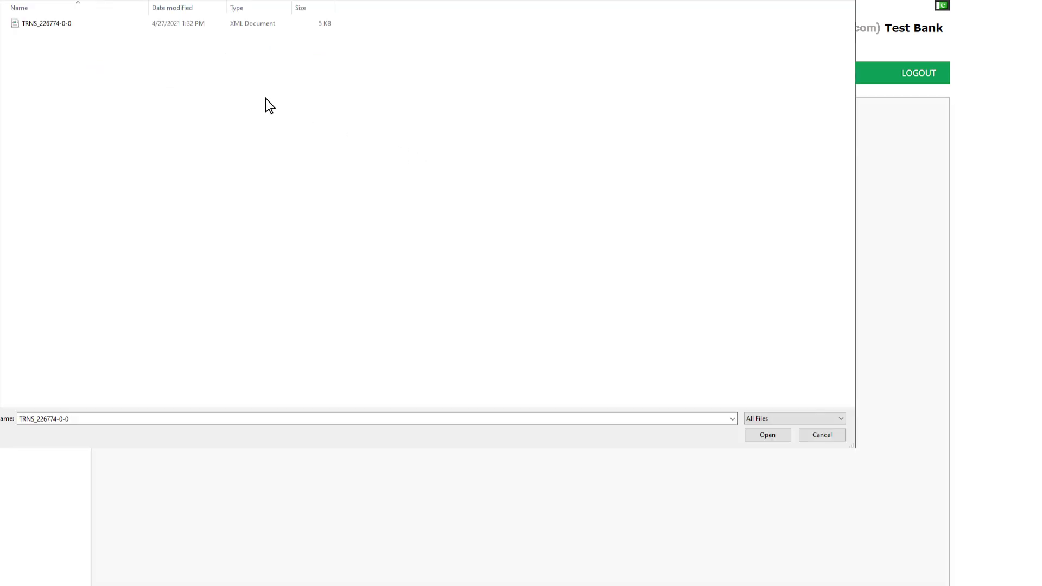
click(767, 432)
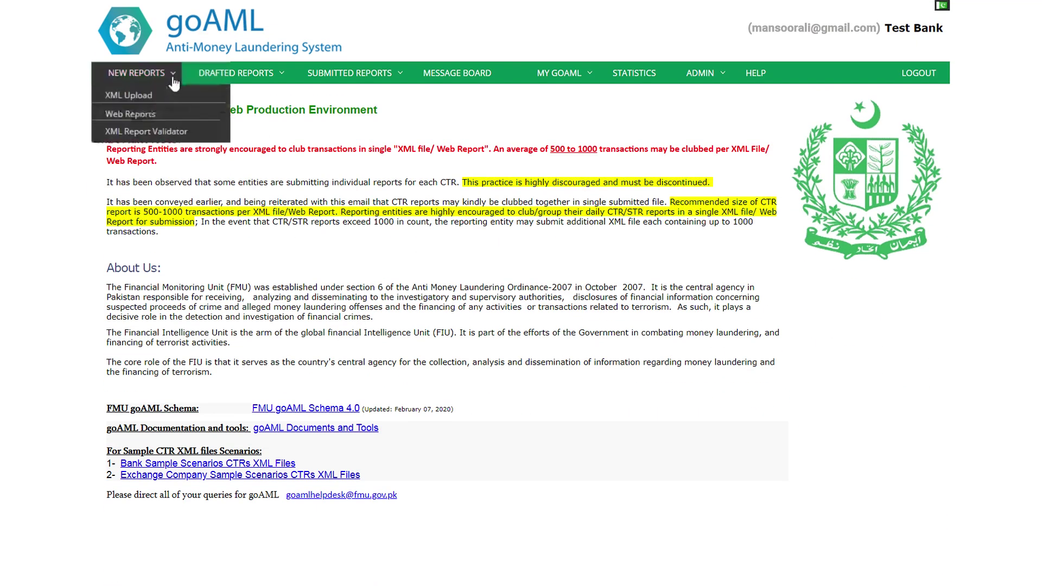
Step: Start a new web report and pick CTR: Currency Transaction Report as its type
click(154, 122)
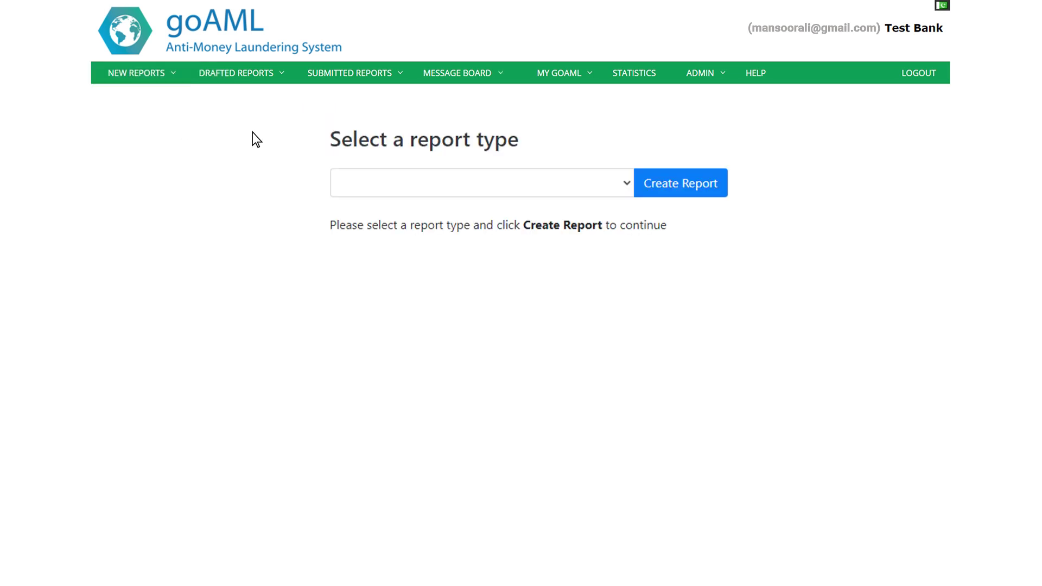
click(622, 188)
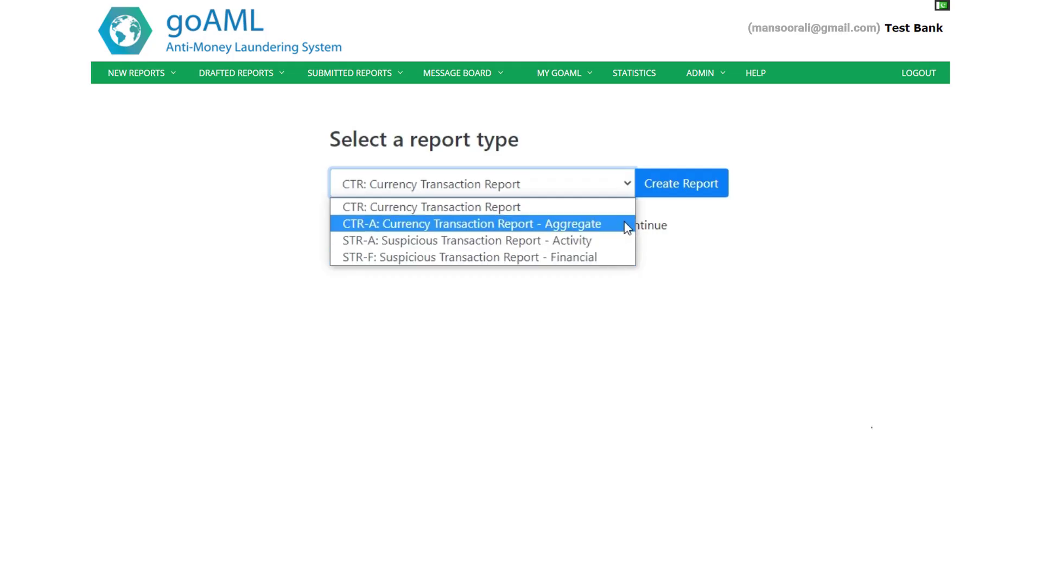
click(628, 204)
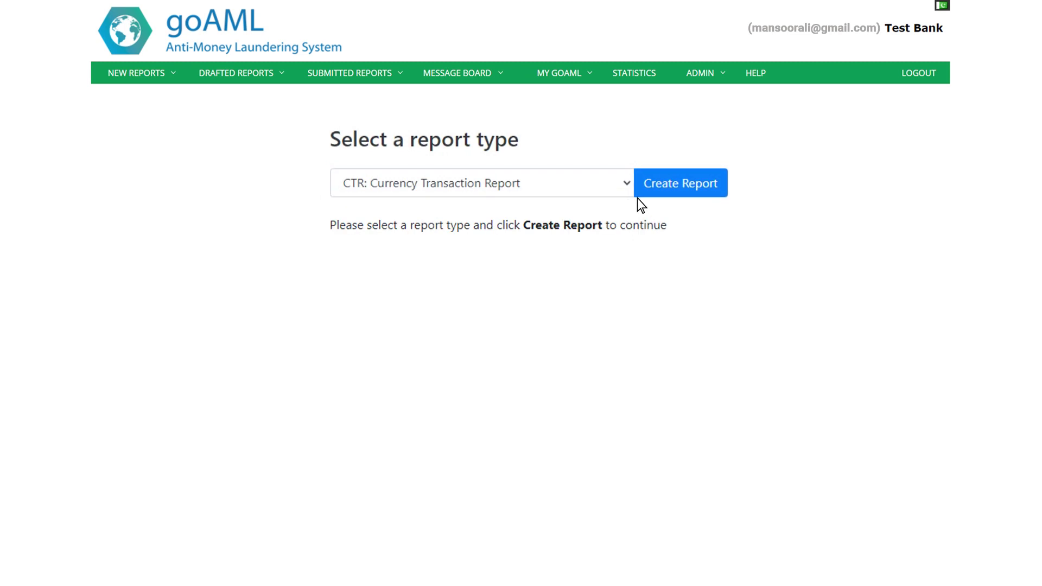
click(676, 186)
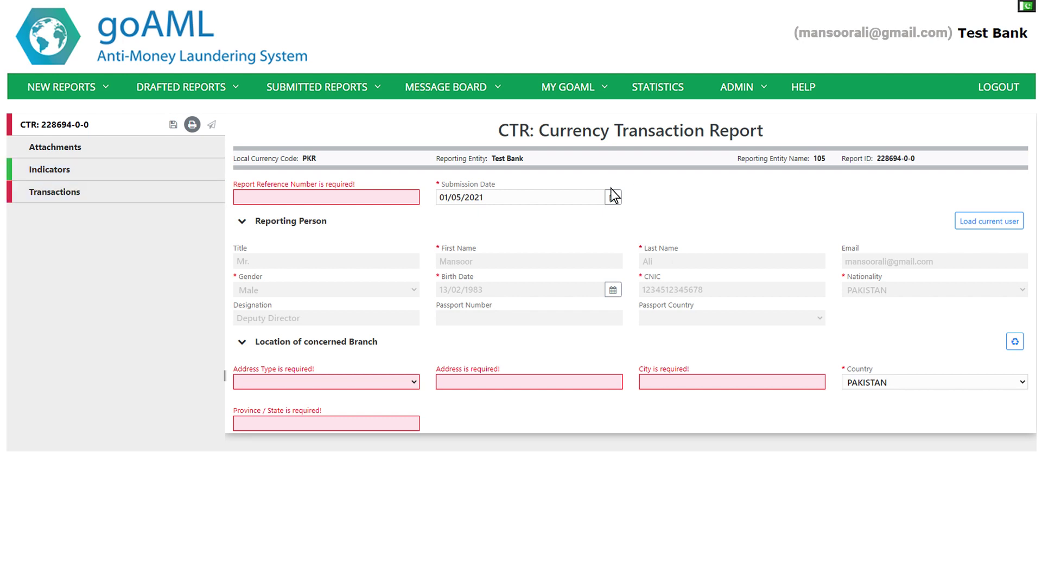
click(377, 200)
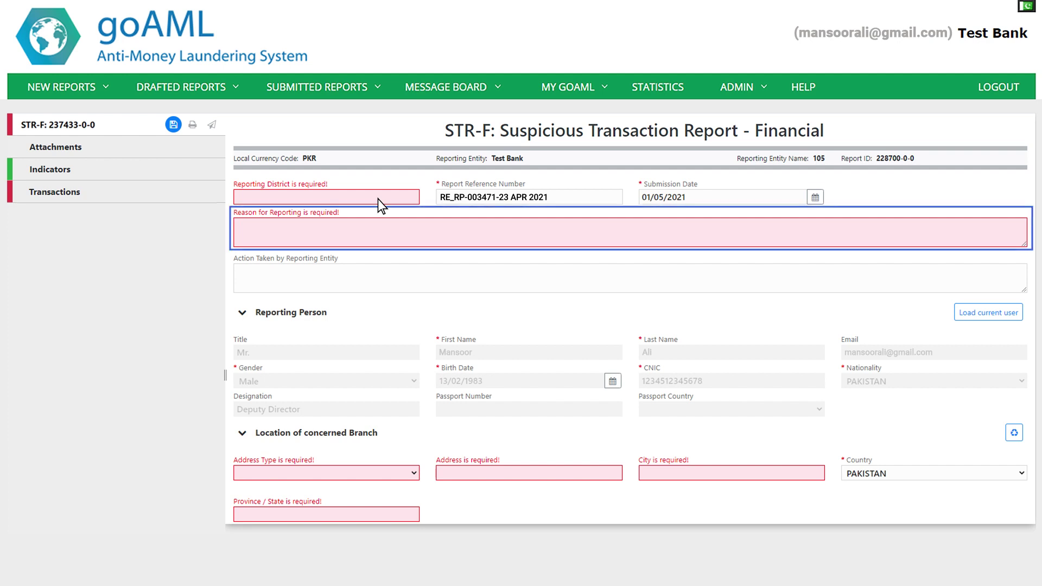
Step: Enter the reason for reporting and actions taken: 'freezing of account', 'information shared with law enforcement agency'
click(357, 232)
text(W)
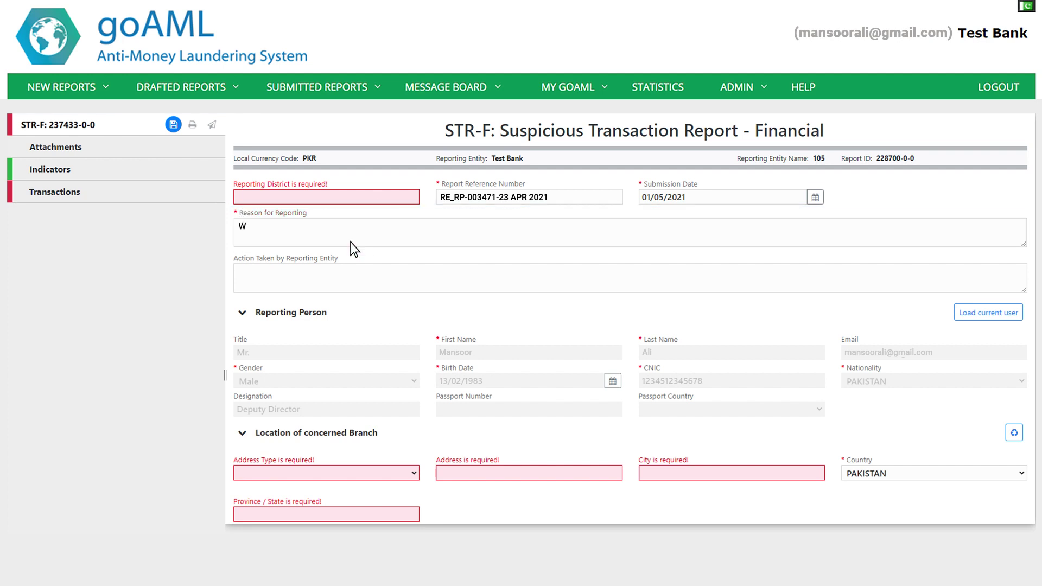
text(hy you find the reported transact)
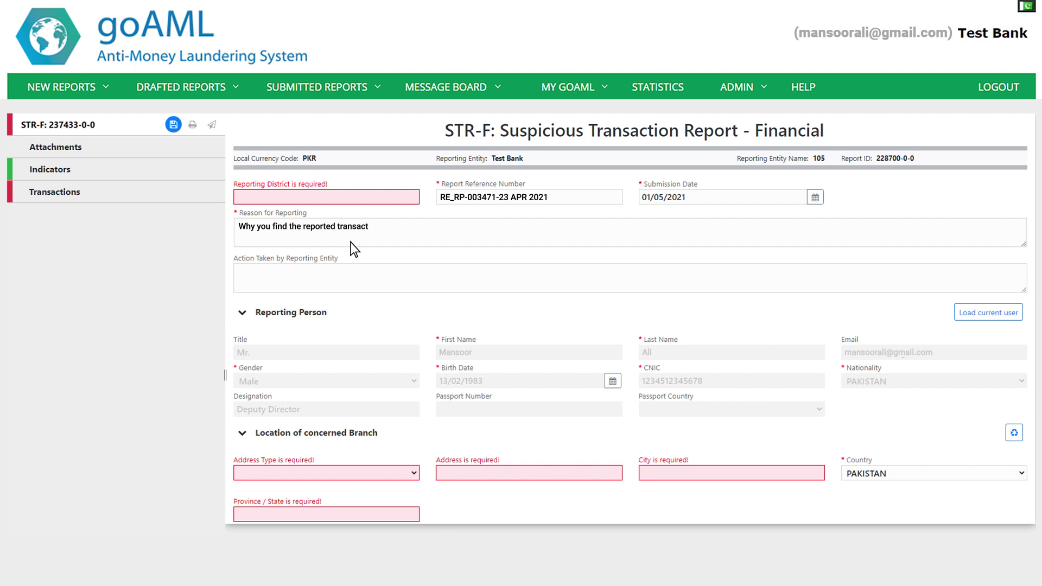
text(ions or activity suspicious?)
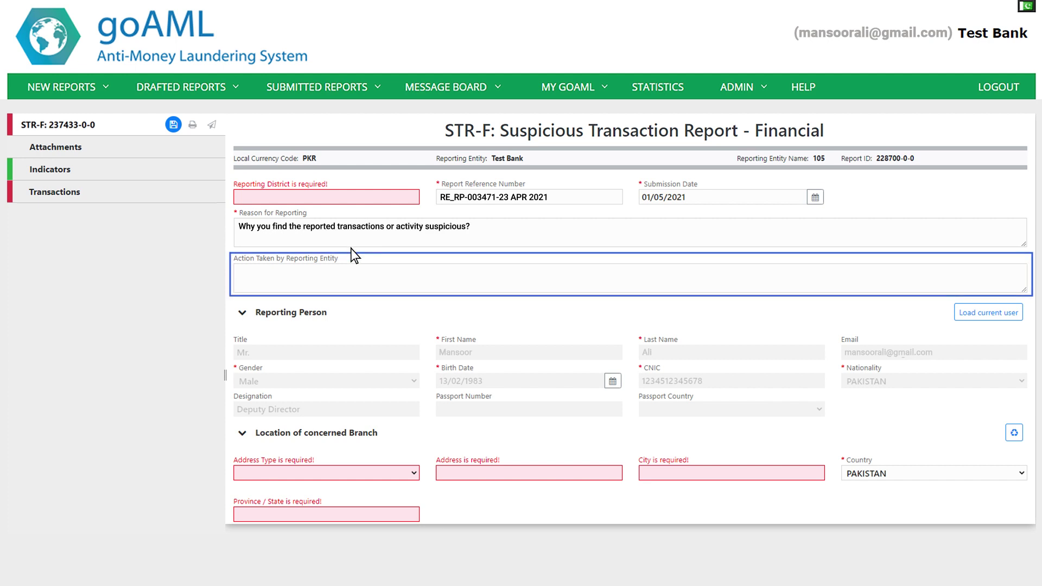
click(354, 287)
text('freezing of account', 'information shared with la)
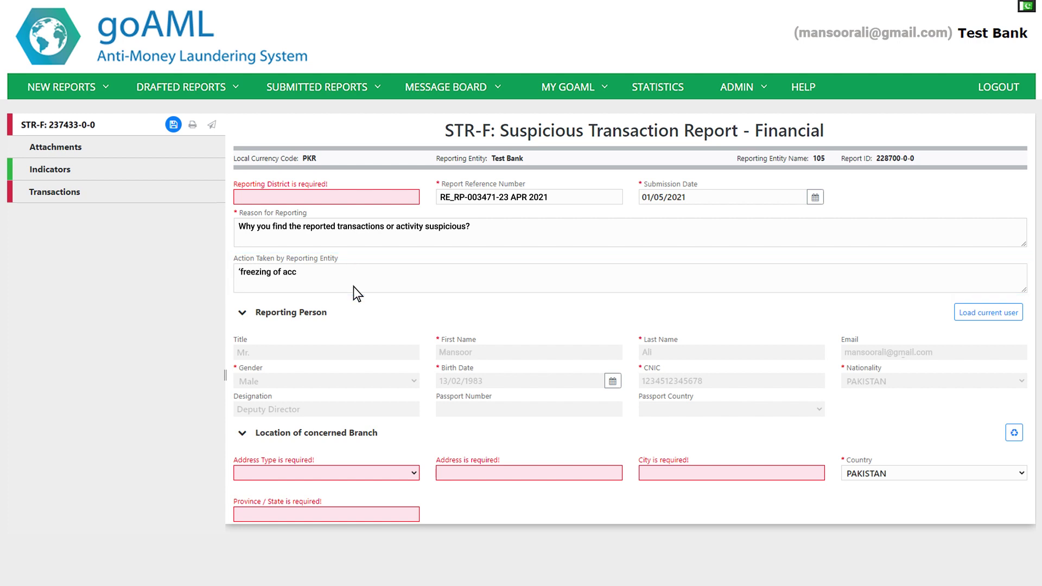
text(w enforcement agency')
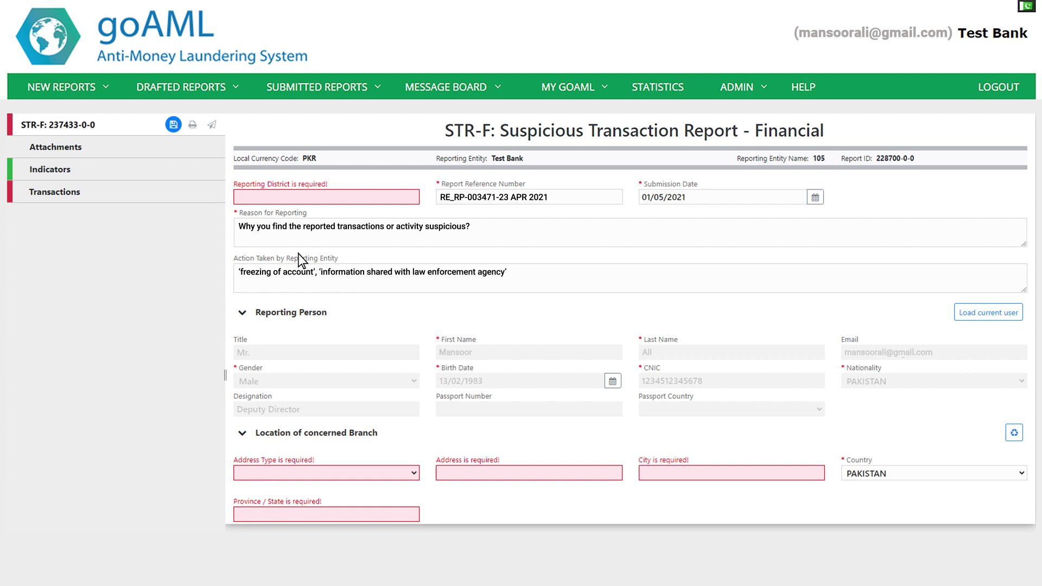
click(125, 150)
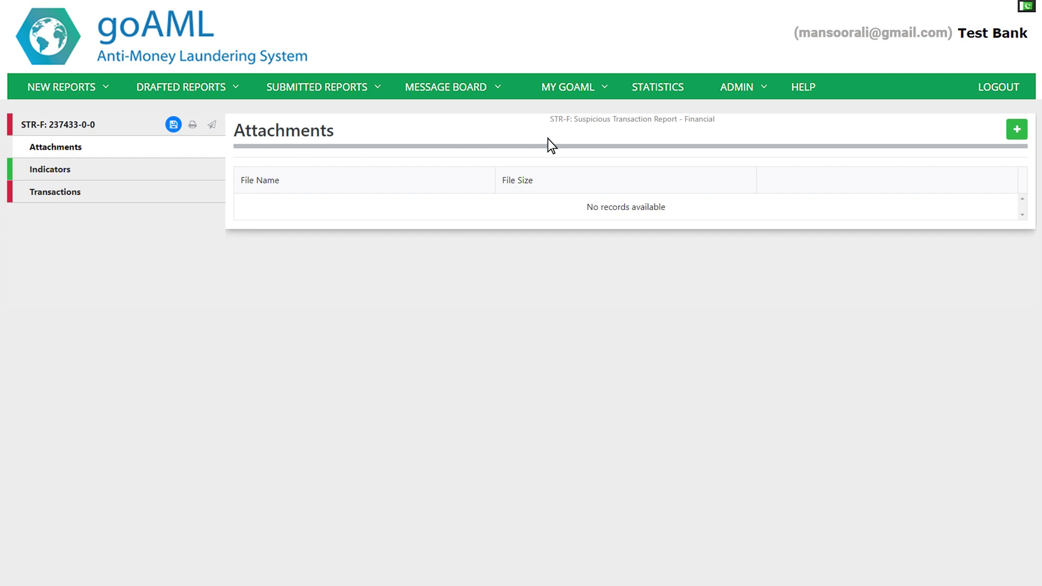
Step: Upload TRNS_226774-0-0.xml as a report attachment, then upload it a second time
click(1016, 130)
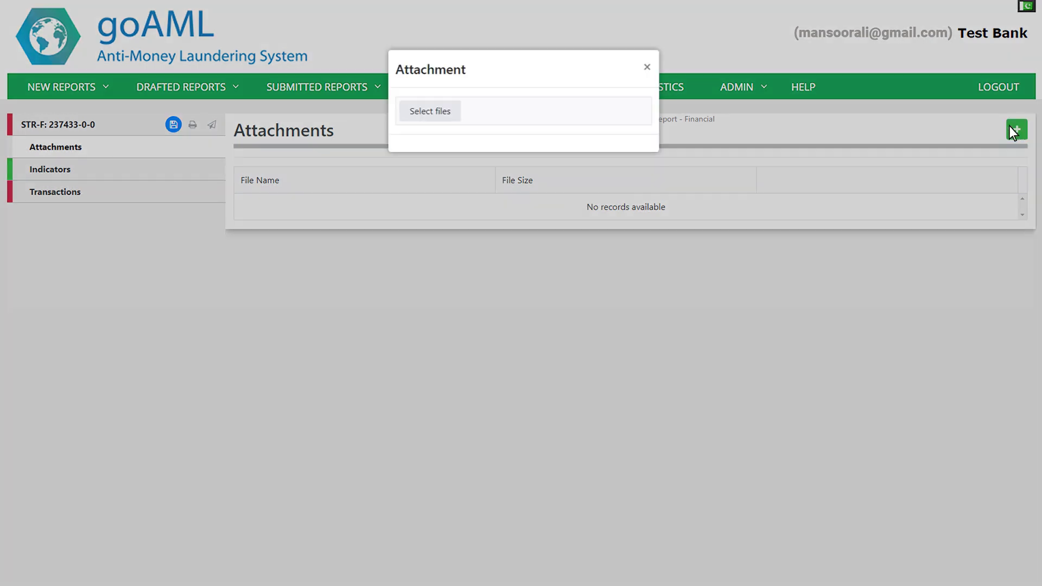
click(430, 112)
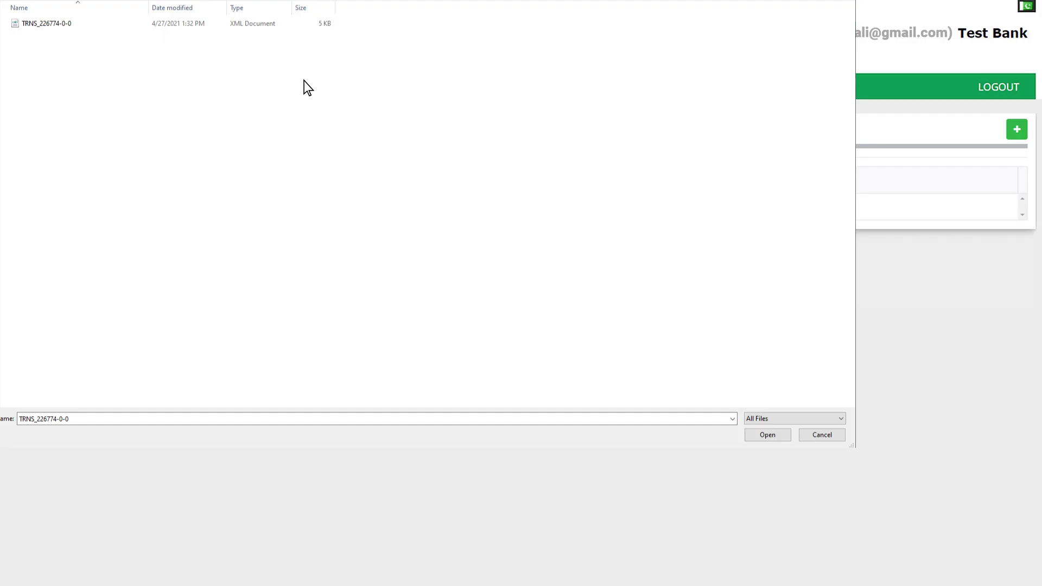
click(767, 435)
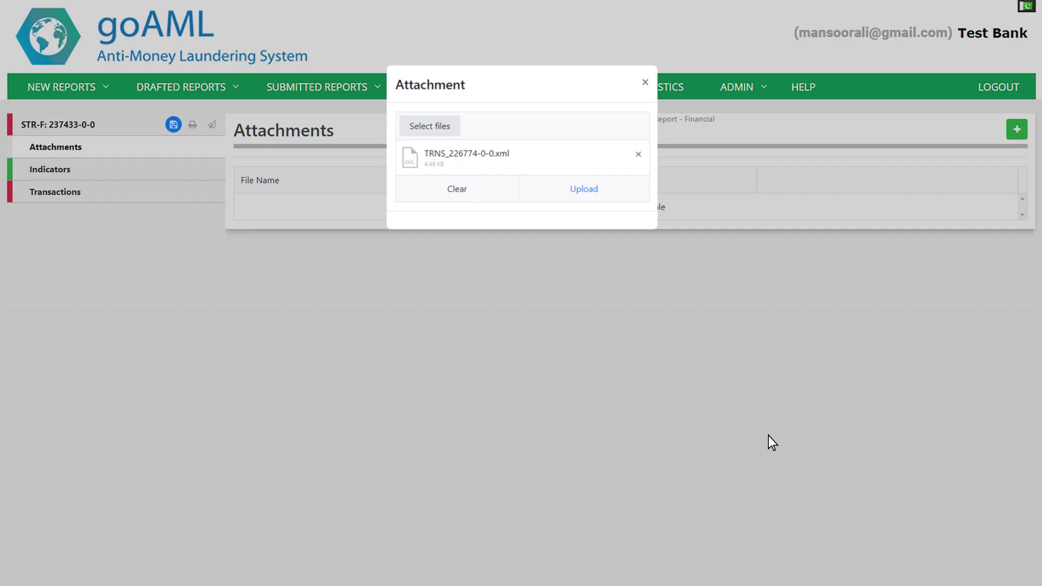
click(591, 191)
click(1016, 129)
click(430, 112)
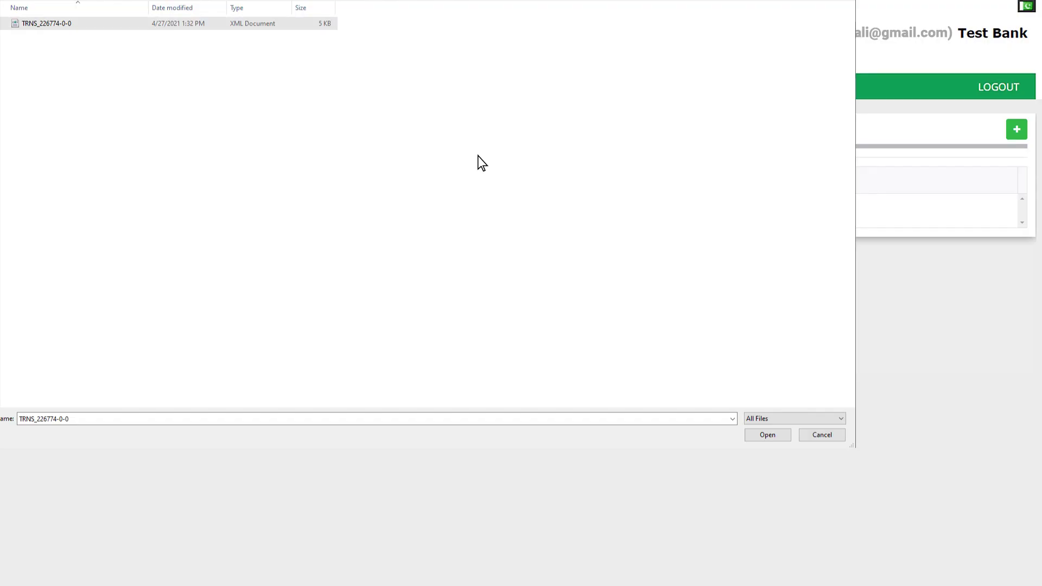
click(767, 435)
click(585, 187)
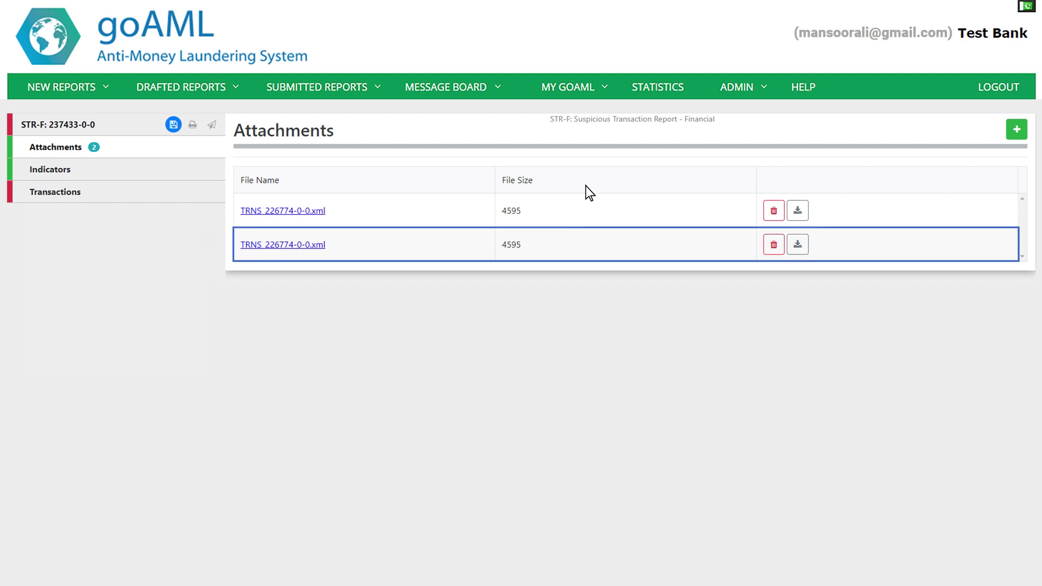
Step: Delete the duplicate attachment and open the Indicators list, trying a 'RICO' code filter
click(774, 244)
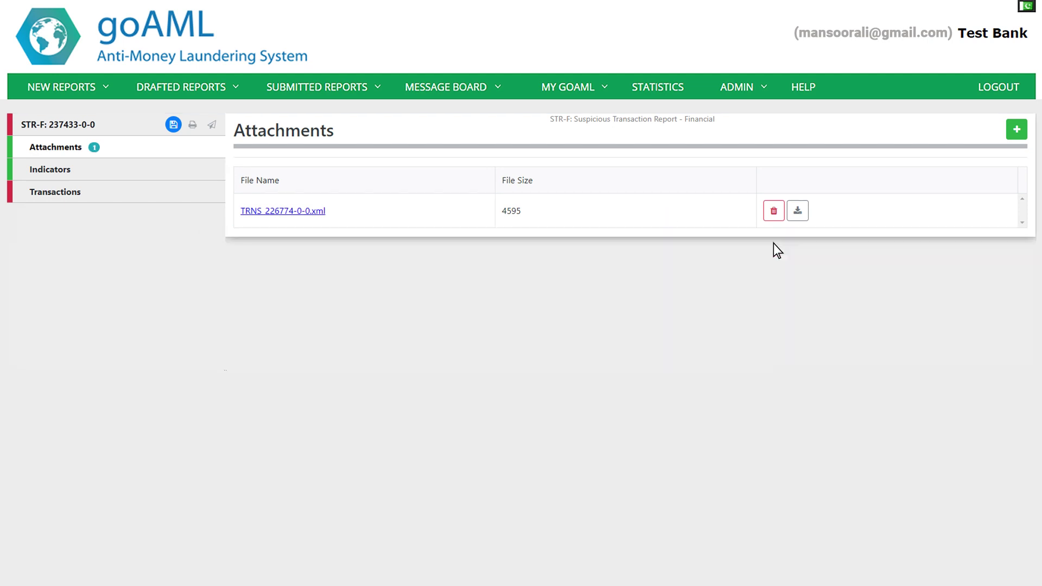
click(171, 169)
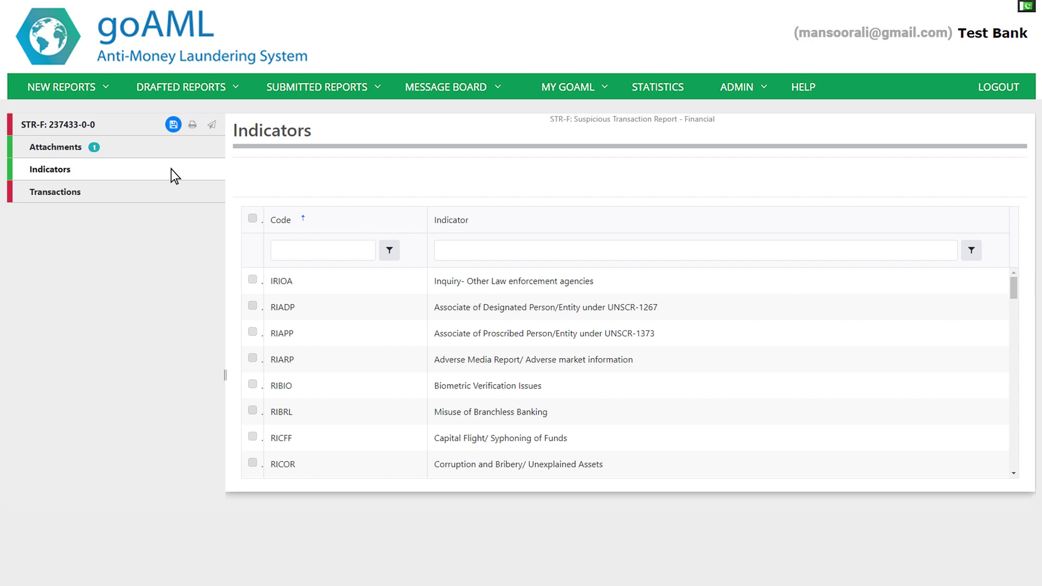
click(304, 250)
text(RI)
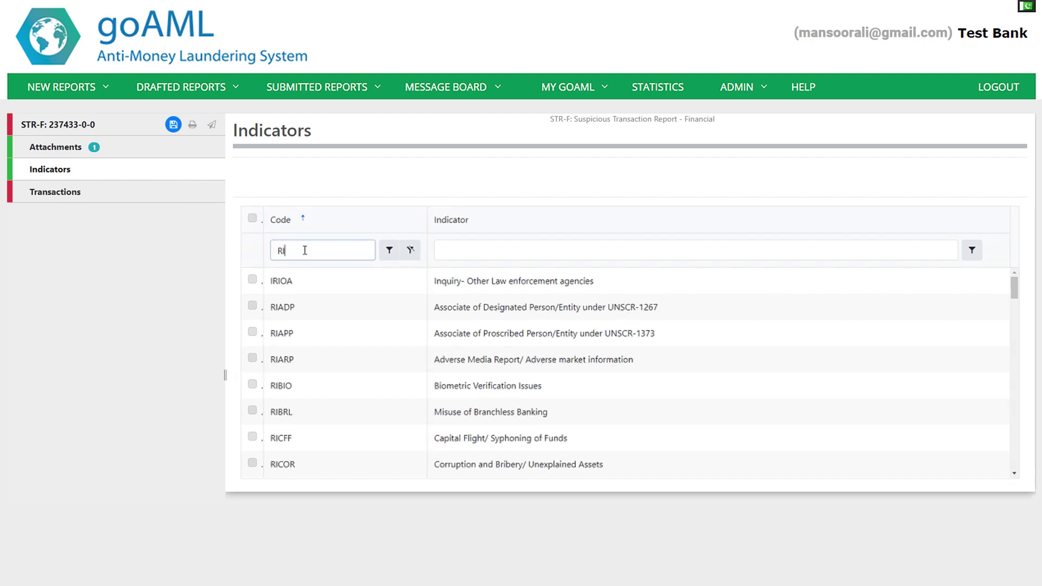
text(CO)
key(BackSpace)
click(411, 250)
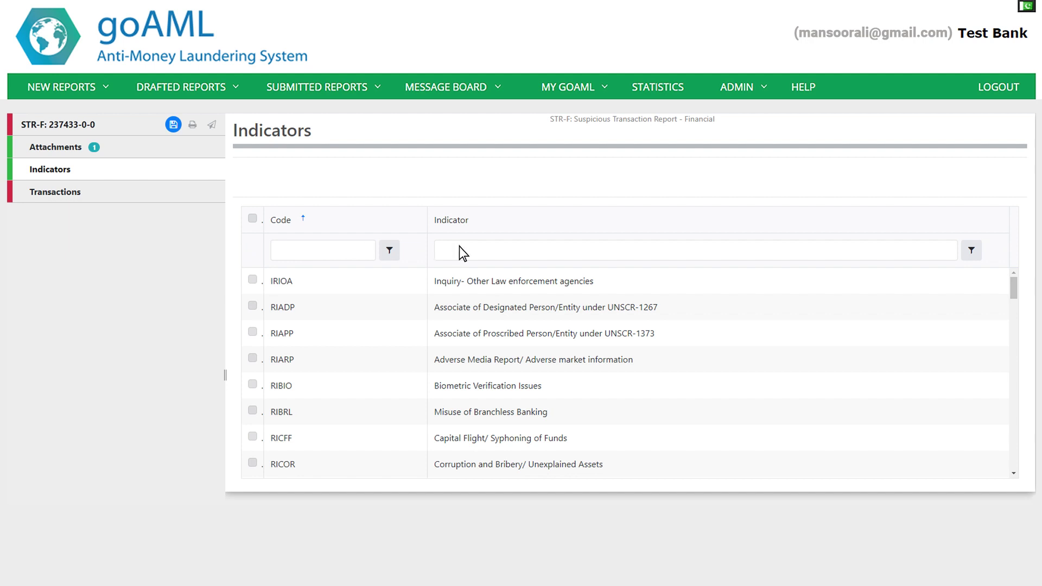
Step: Tick the RICOR corruption indicator, add then remove RIAPP, and view Transactions
click(464, 252)
text(cor)
click(252, 279)
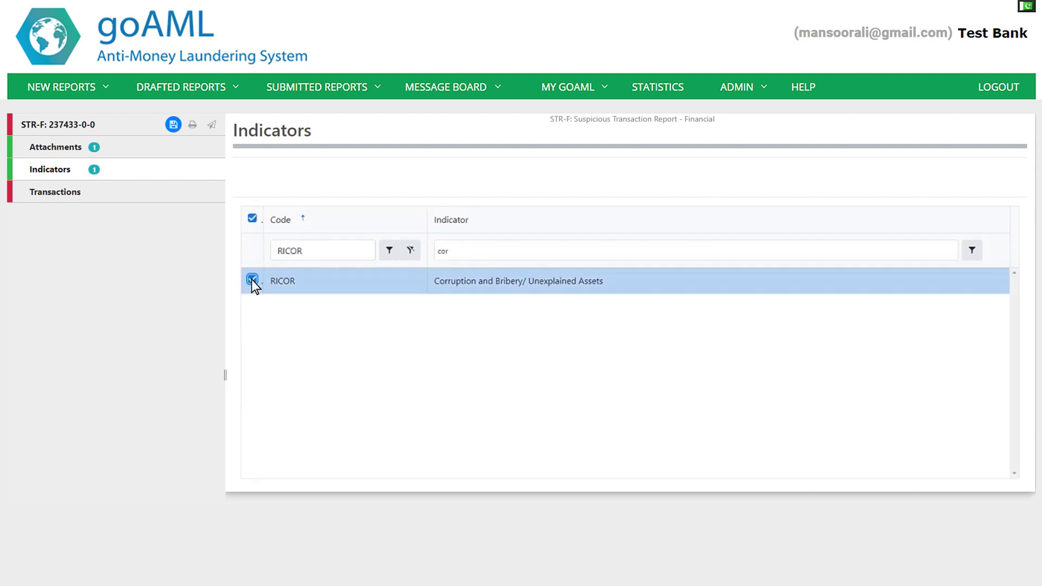
key(BackSpace)
key(BackSpace)
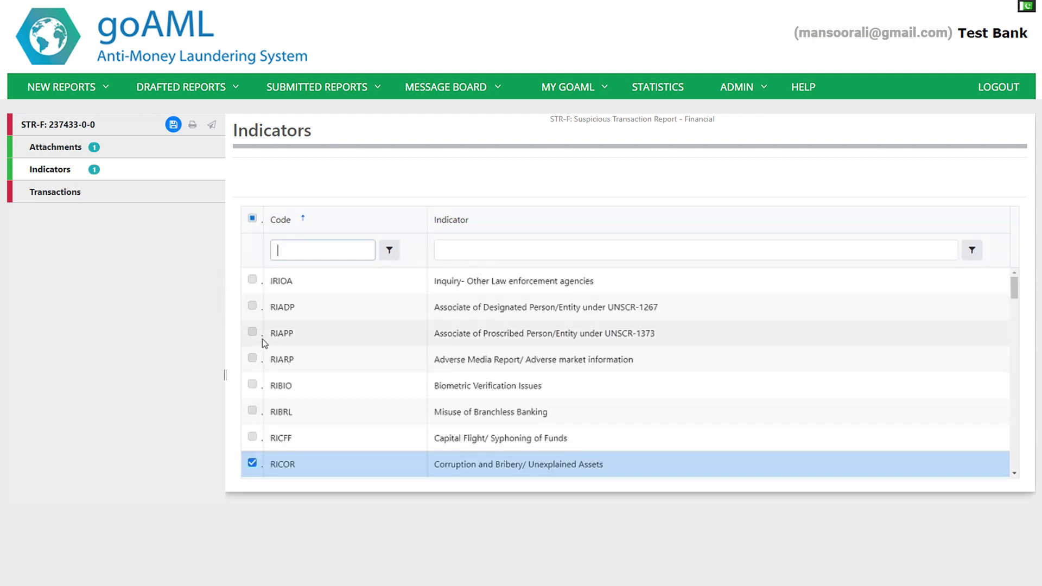
click(253, 332)
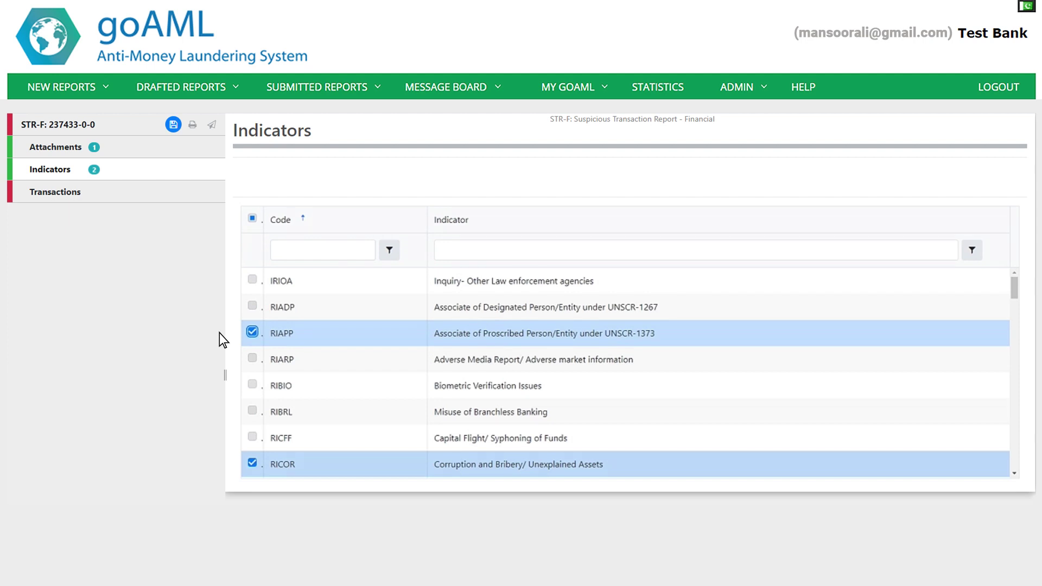
click(253, 333)
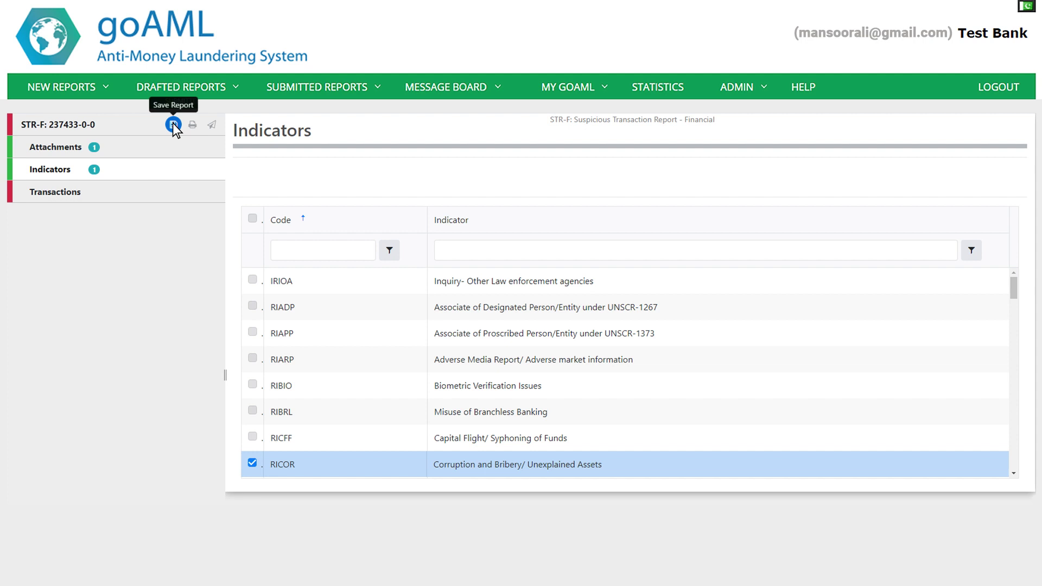
click(133, 191)
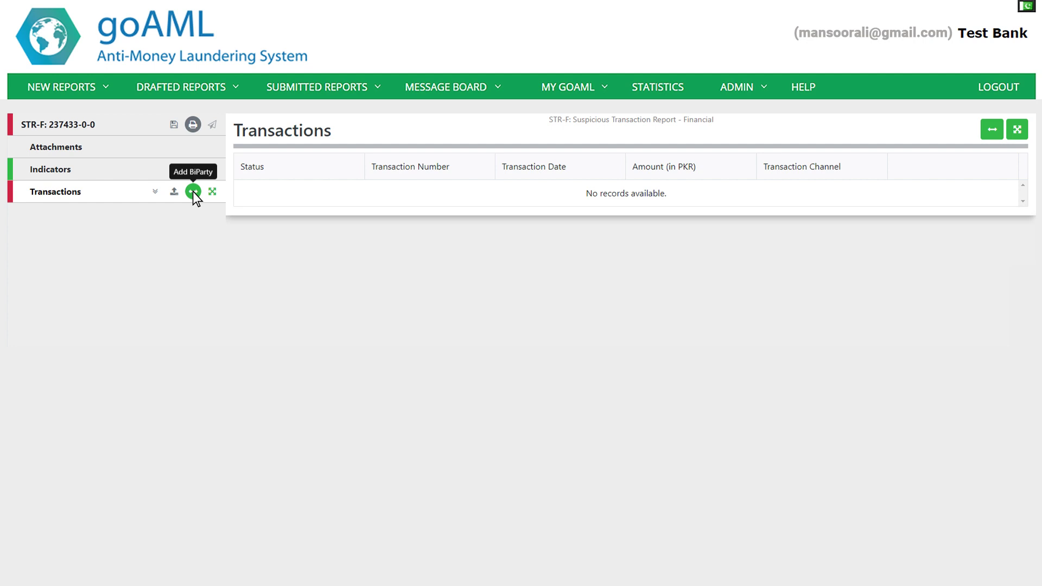
Step: Add a bi-party transaction and give it an Account as its From party
click(195, 192)
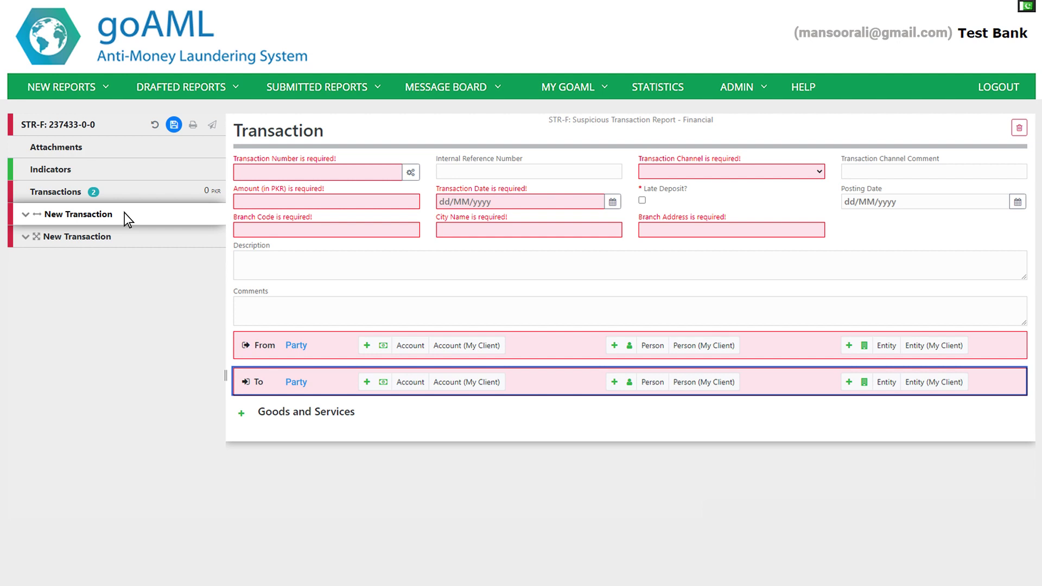
click(123, 235)
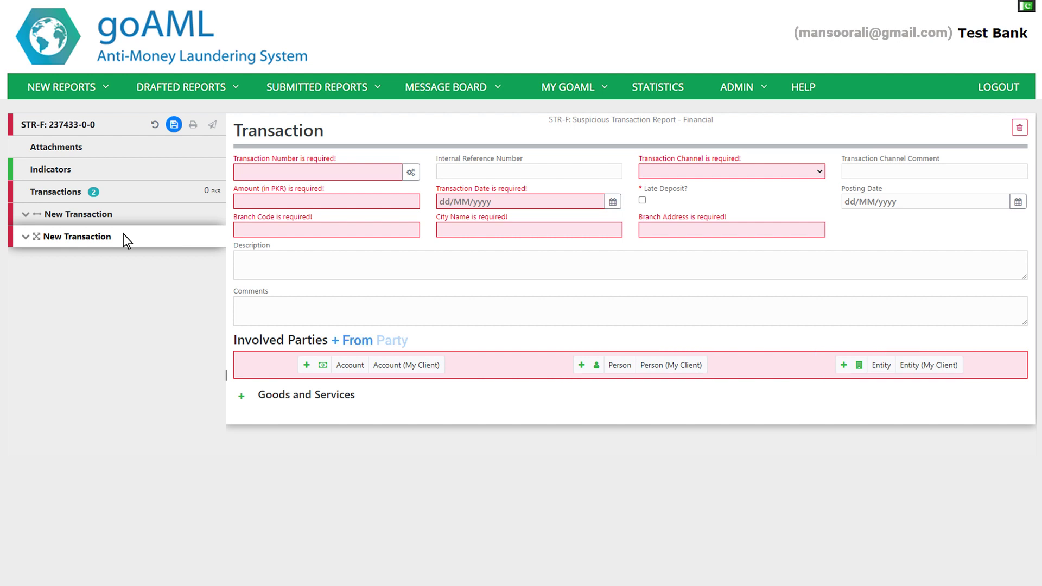
click(128, 214)
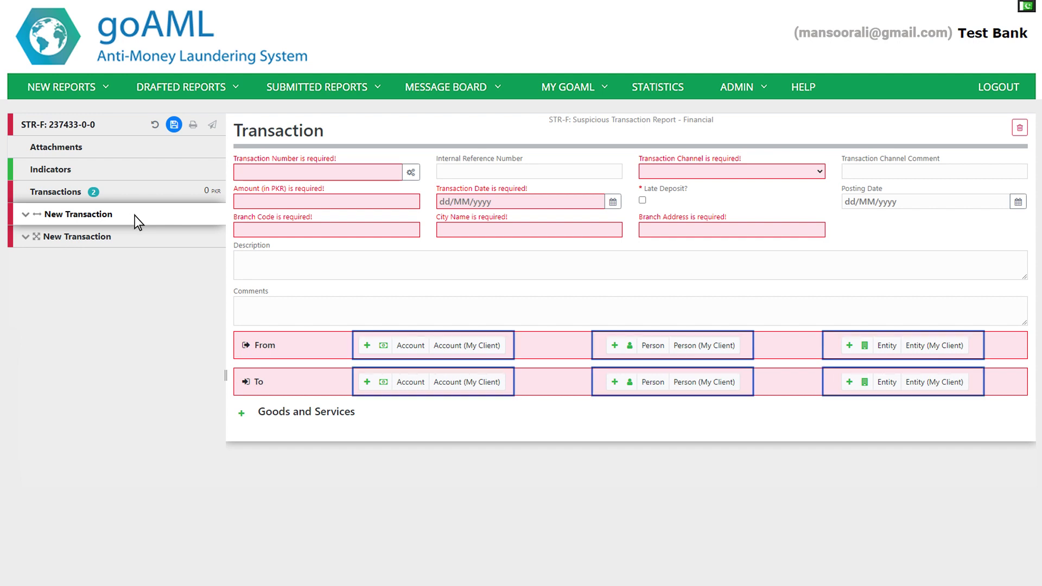
click(659, 346)
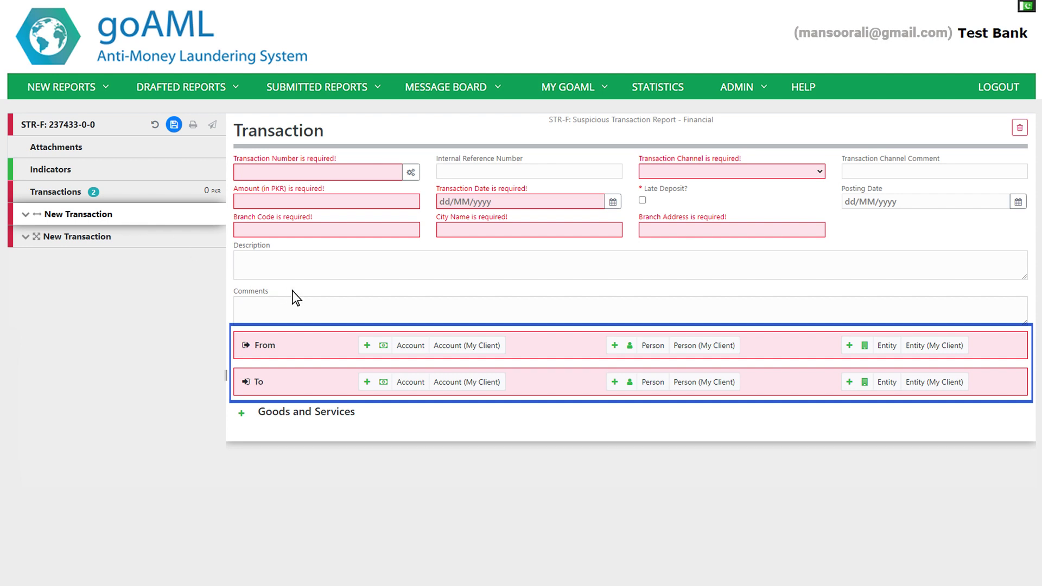
click(408, 345)
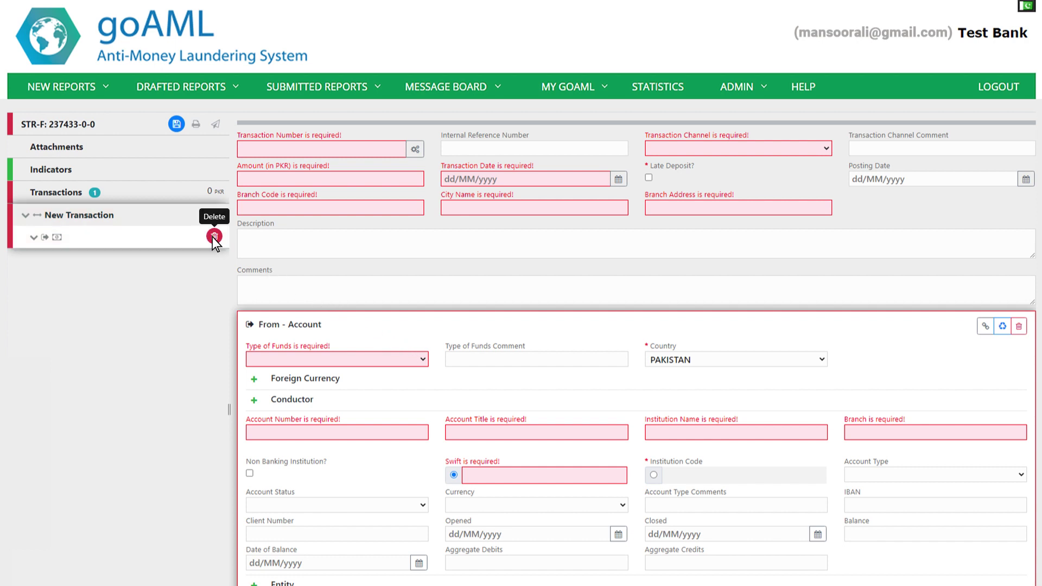
Step: Delete and restore the From account, then add a Jewellery Goods and Services item
click(213, 237)
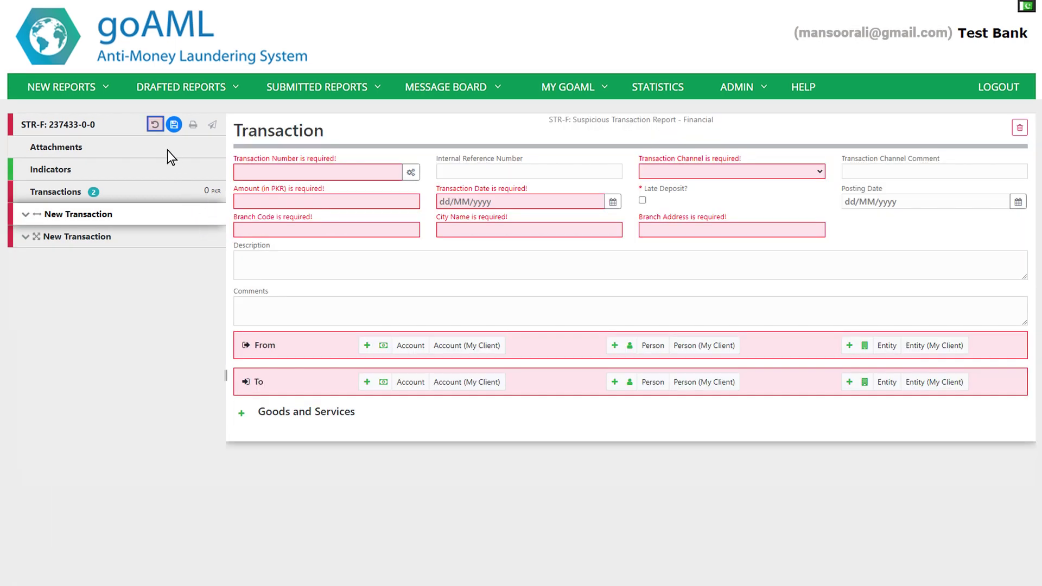
click(154, 124)
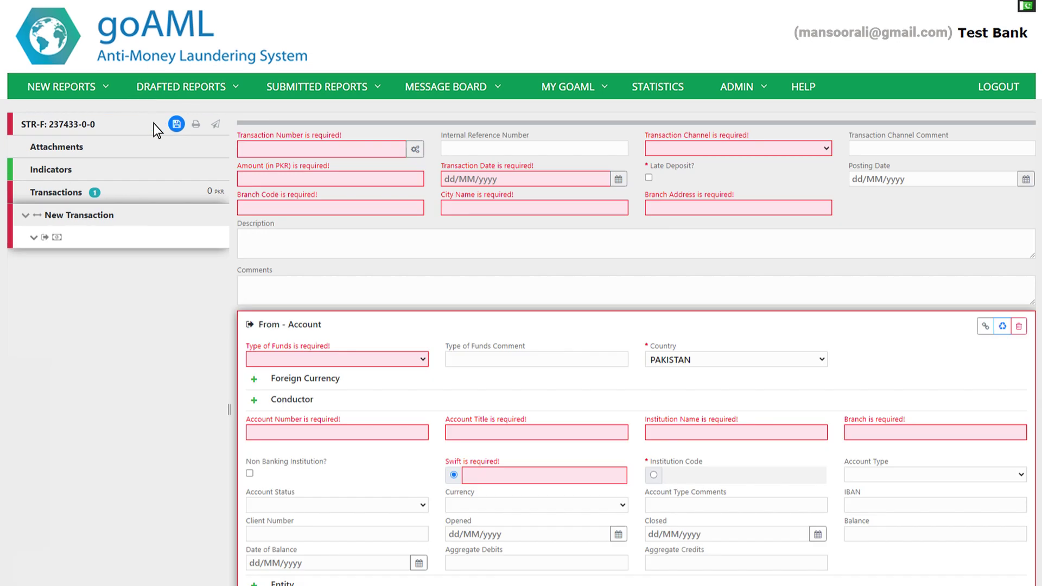
scroll(154, 123, down, 2)
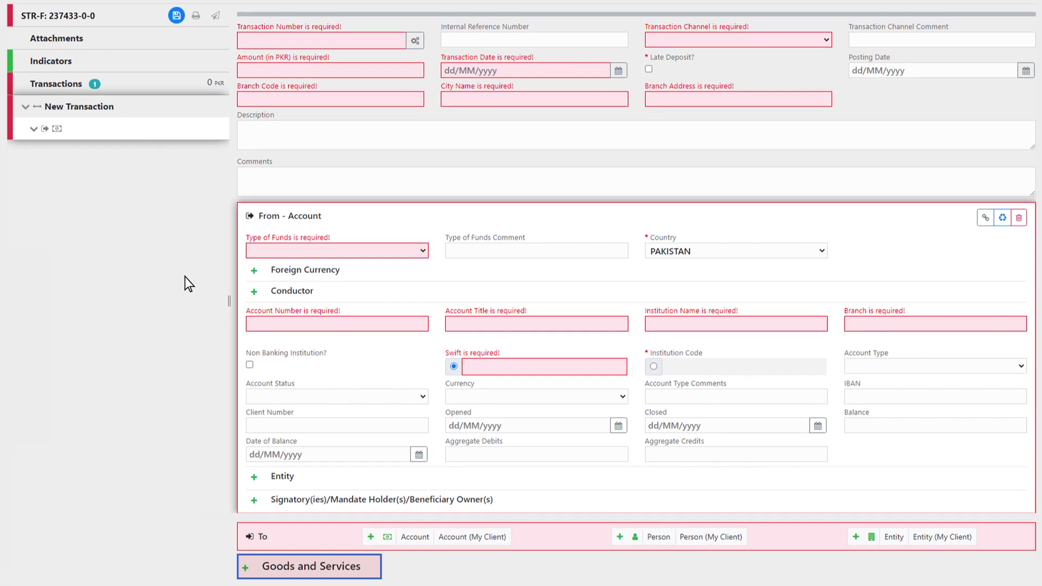
click(245, 568)
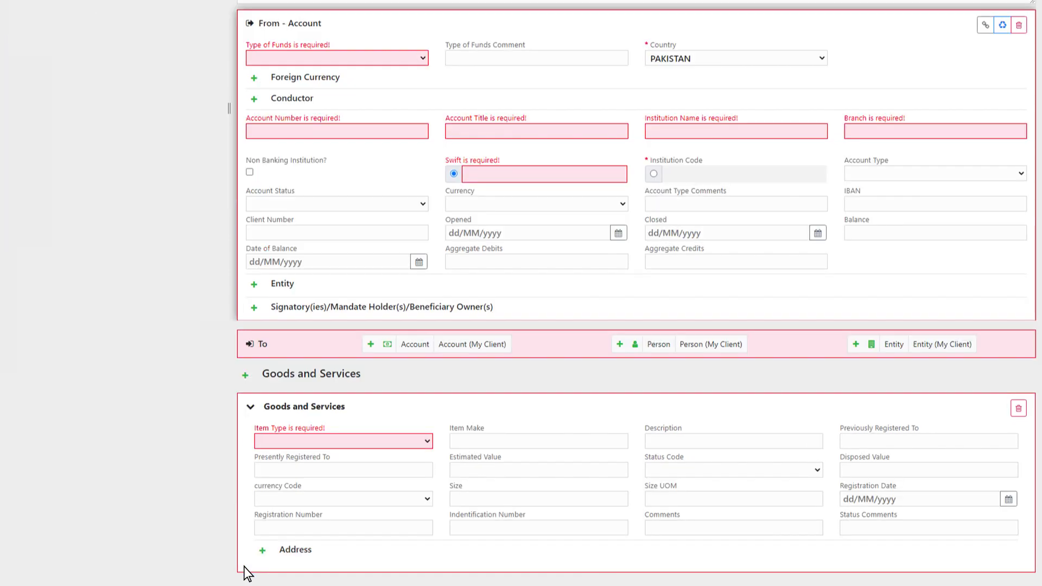
click(425, 440)
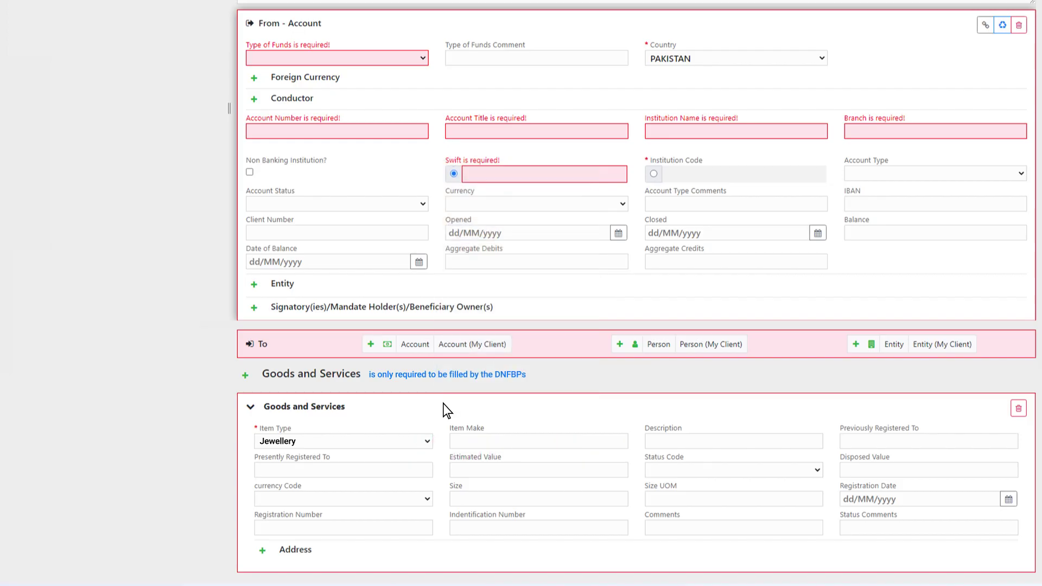
Step: Import transactions from TRNS_226774-0-0.xml using Upload Transactions (XML)
scroll(421, 396, up, 5)
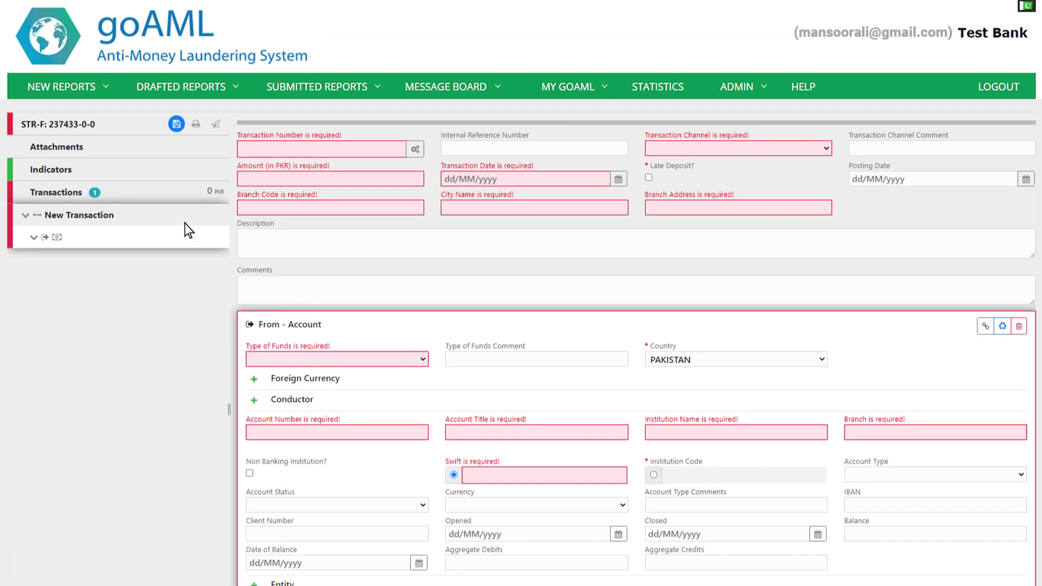
click(136, 190)
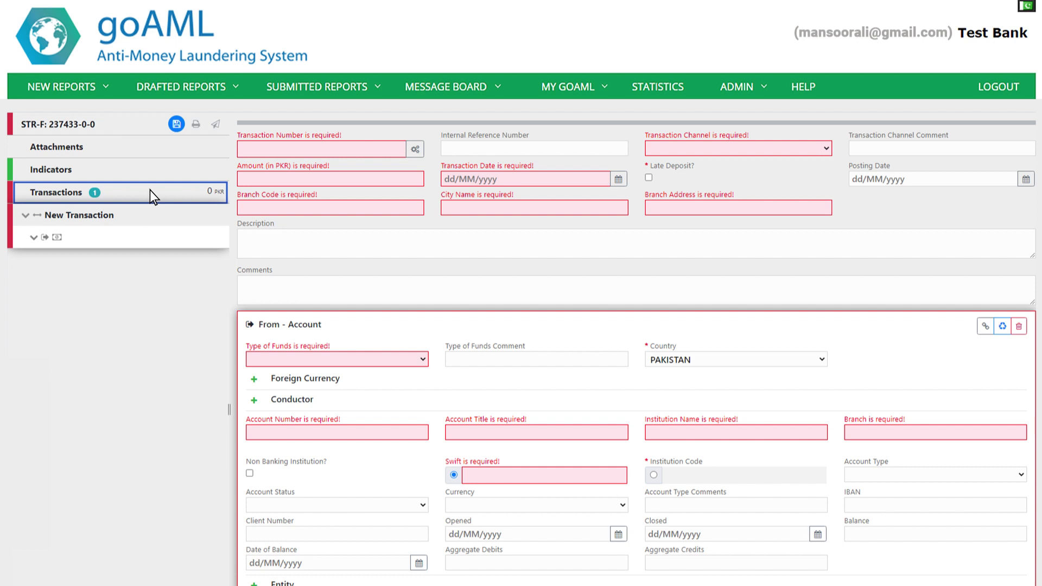
mouse_move(176, 193)
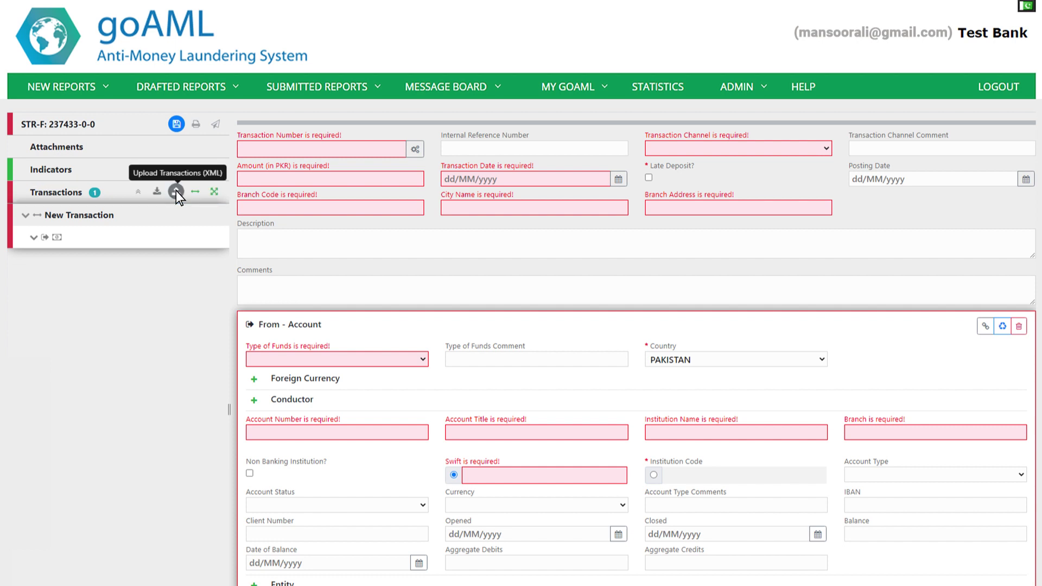
click(176, 192)
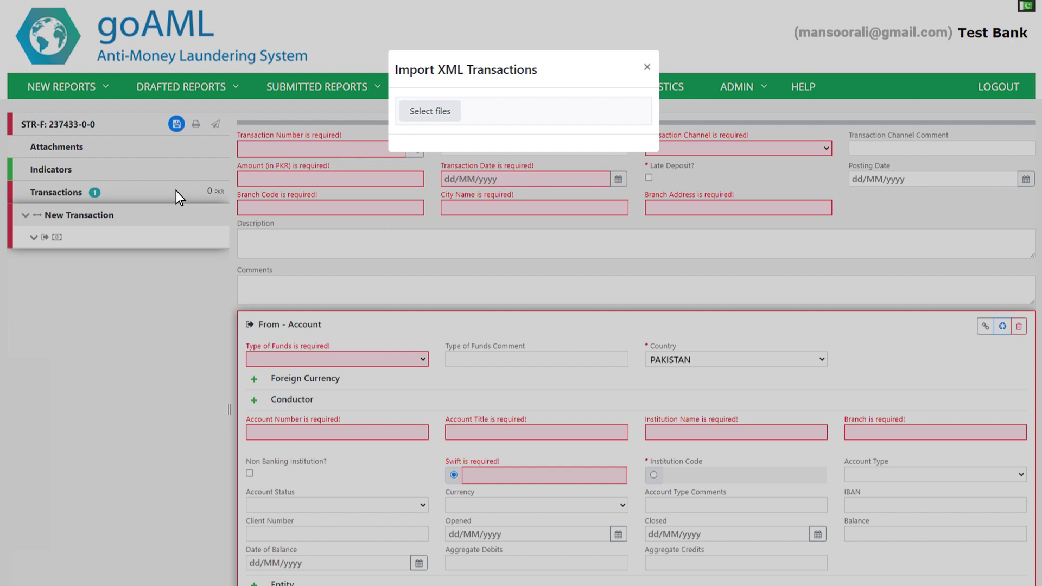
click(430, 112)
click(57, 23)
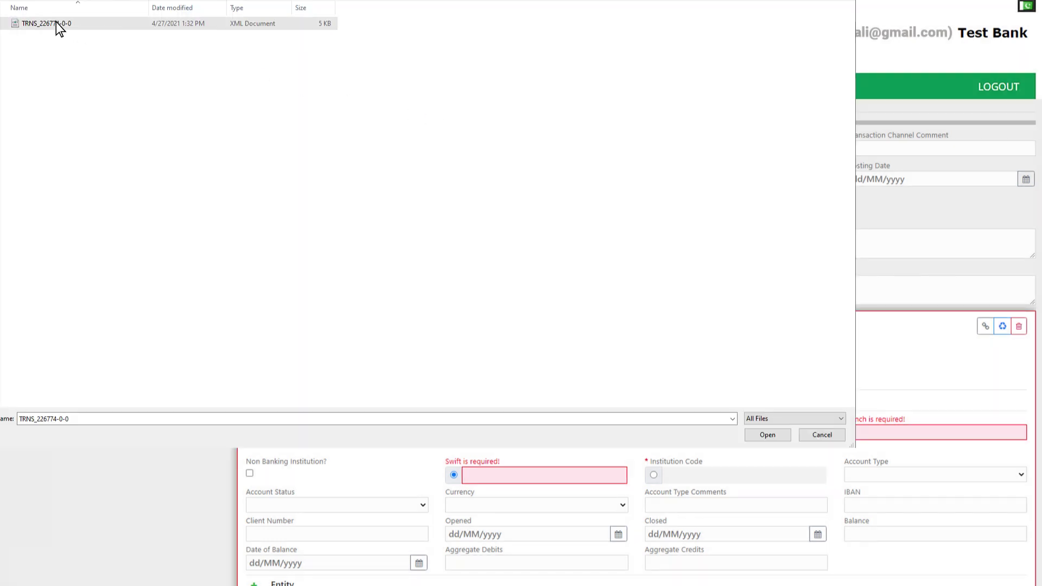
click(767, 435)
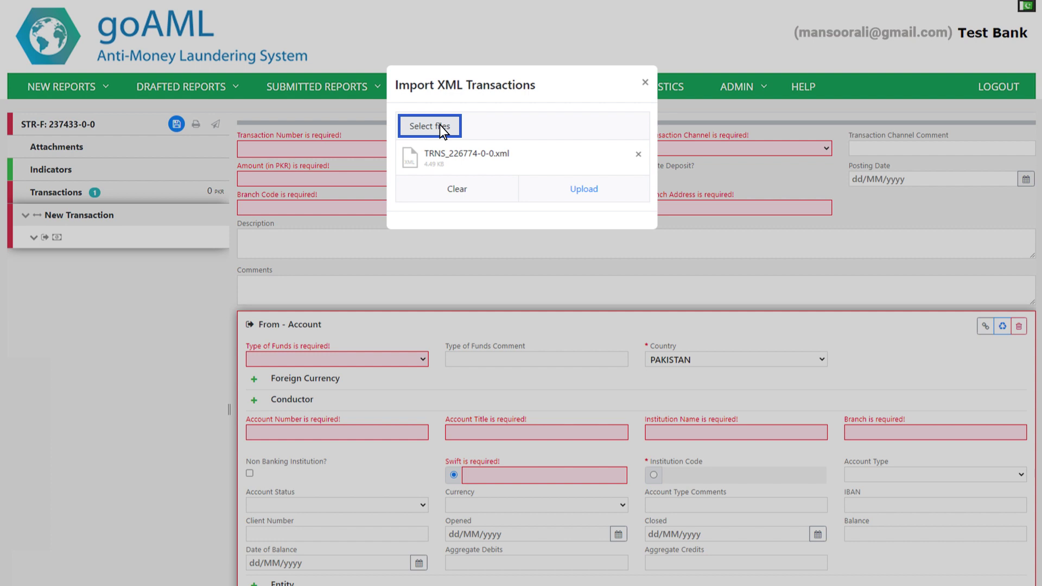
click(583, 189)
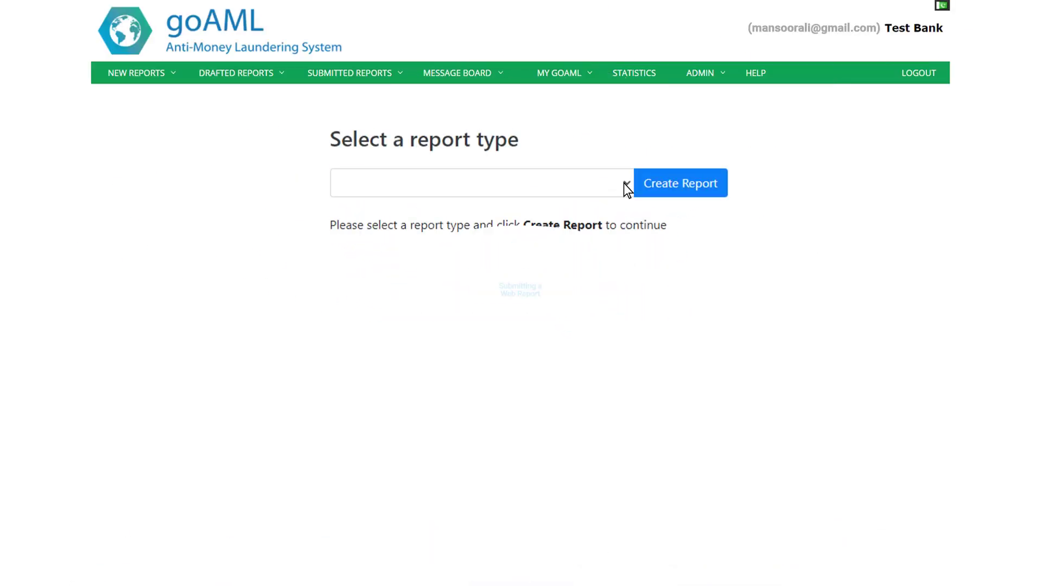
Step: Create a new STR-A Suspicious Transaction Report - Activity
click(624, 185)
click(622, 237)
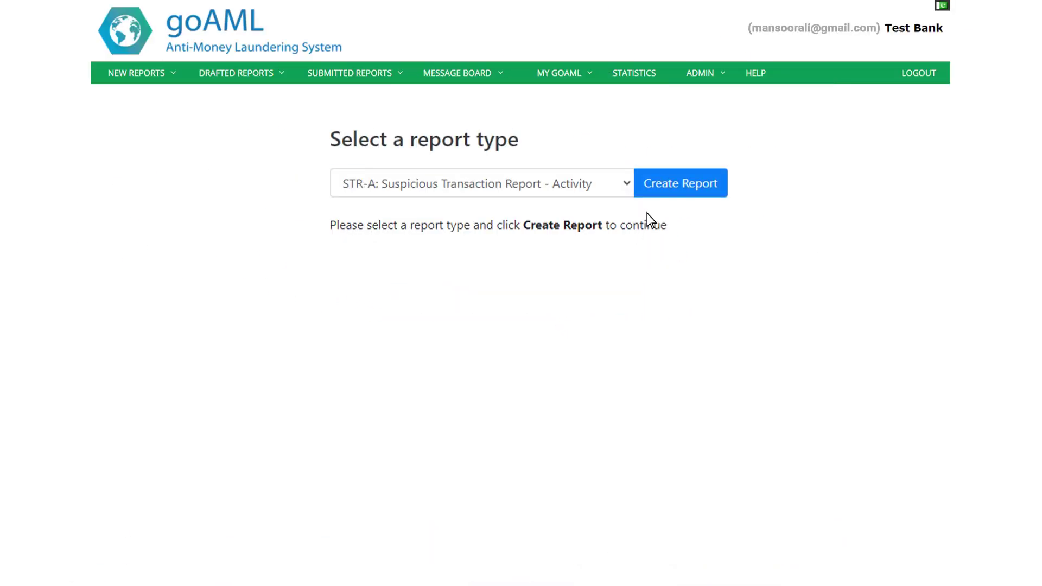
click(653, 185)
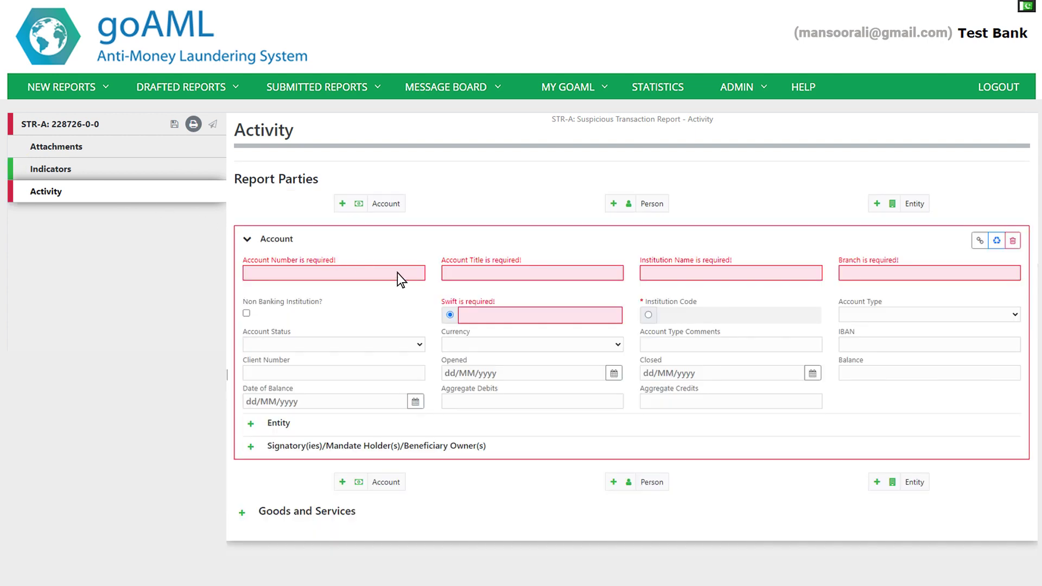
Step: Fill the account number, title, institution, branch and Swift code with placeholder values
click(397, 272)
text(xxxxxxxxxx)
click(534, 274)
text(xxxxxxxxxx)
click(798, 275)
text(xxxx)
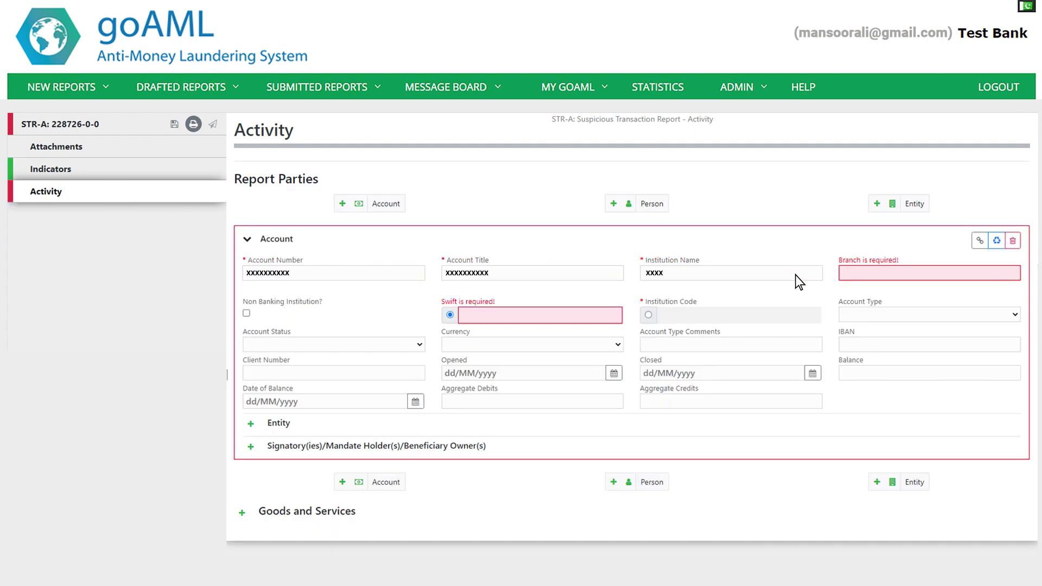
text(xxxxxx)
click(963, 275)
text(xxxxxxxxxx)
click(586, 319)
text(xxxxxxx)
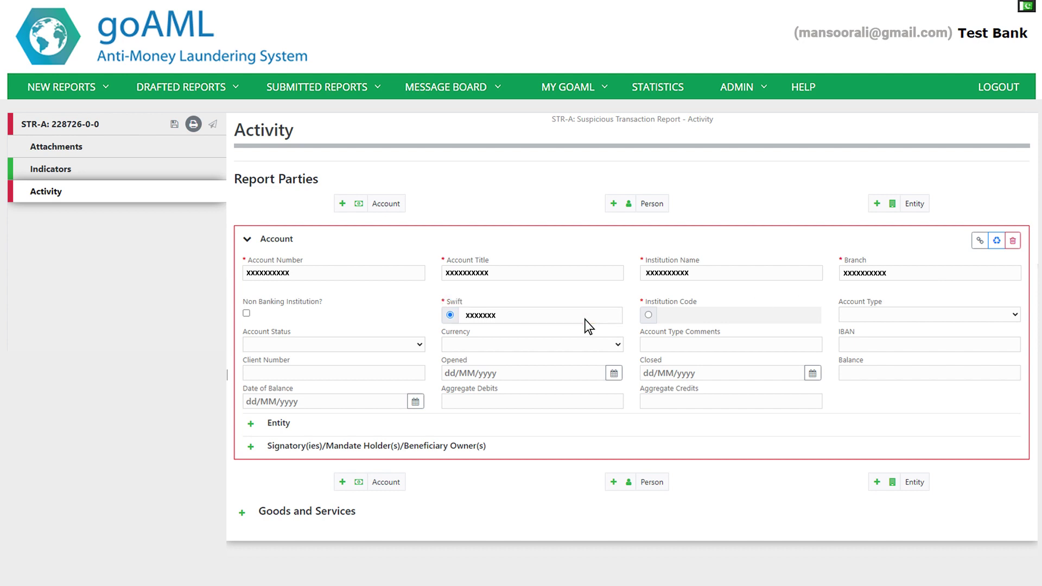
text(xxx)
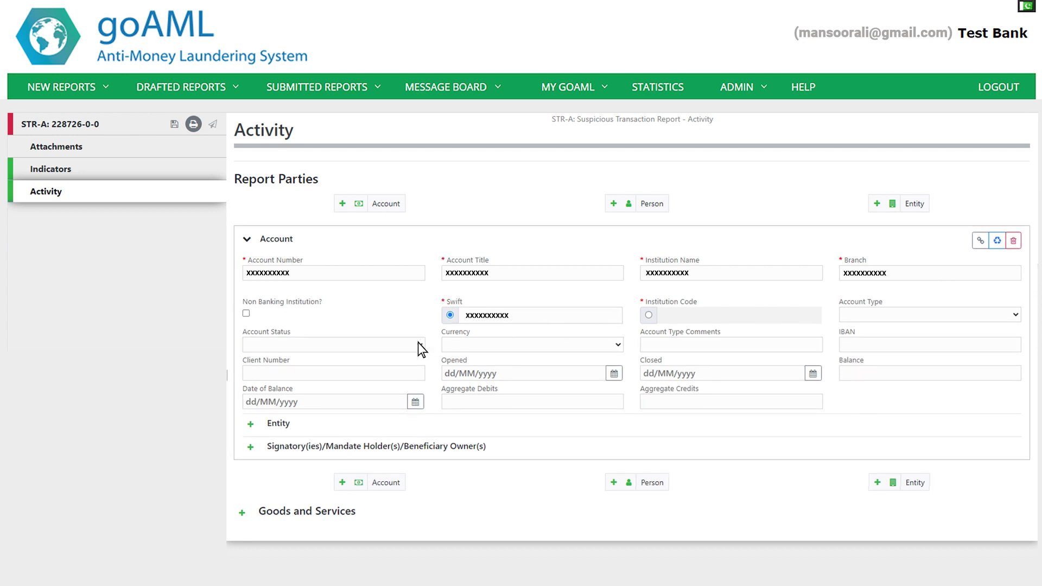
Step: Set Account Status to New account, then save and submit the report
click(419, 344)
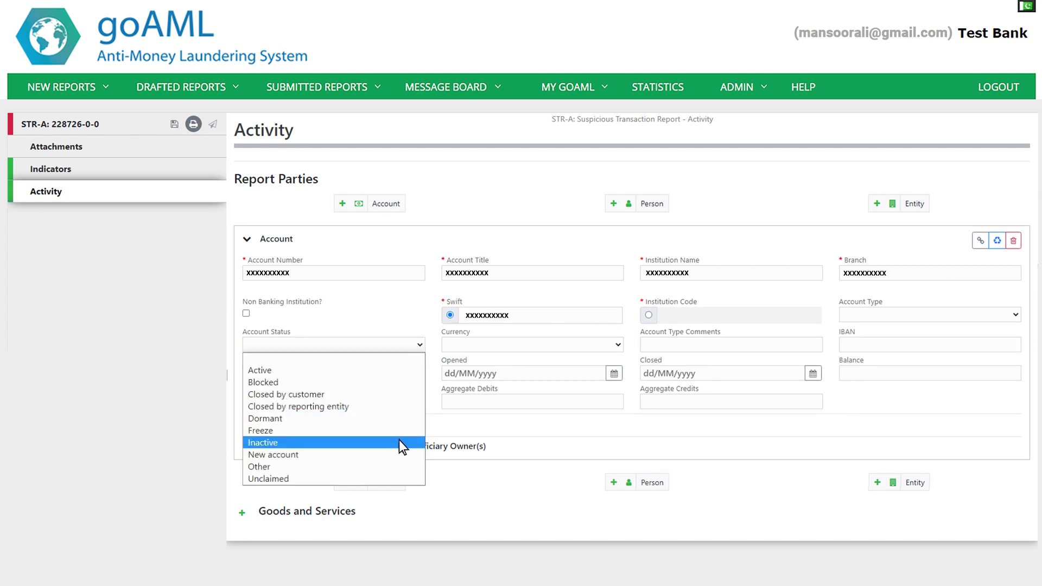
click(398, 454)
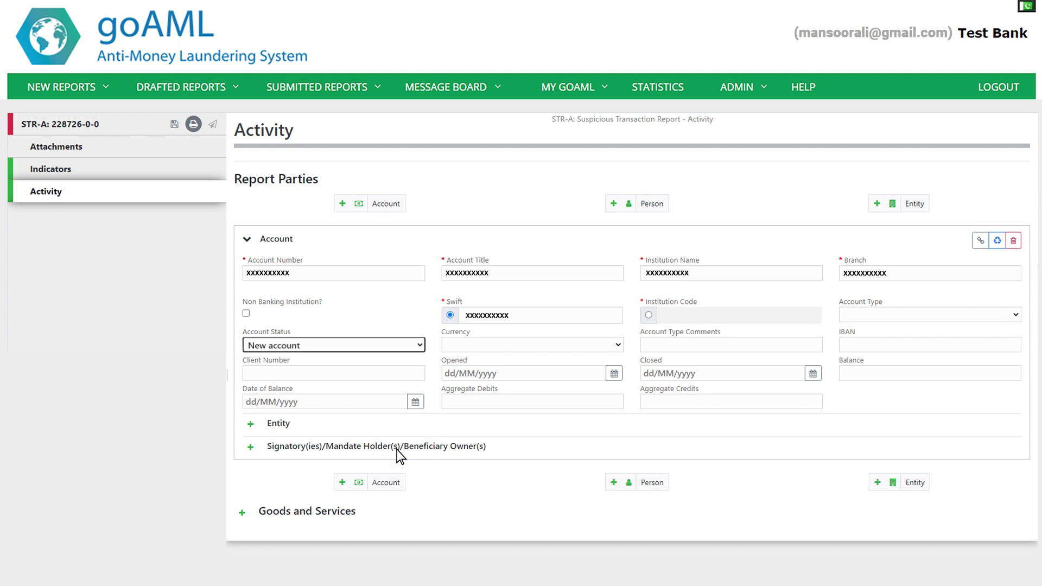
click(174, 125)
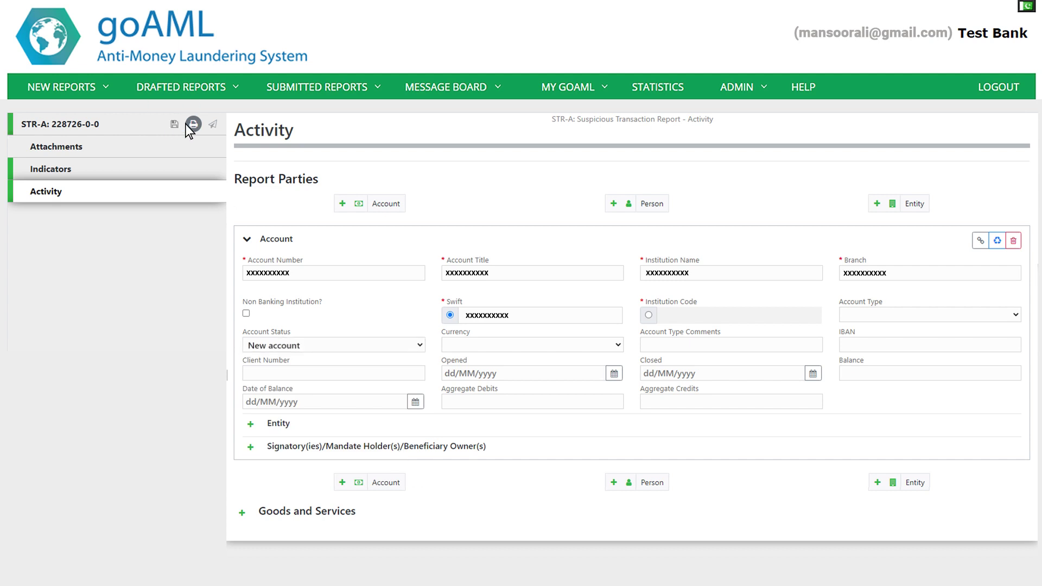
click(213, 123)
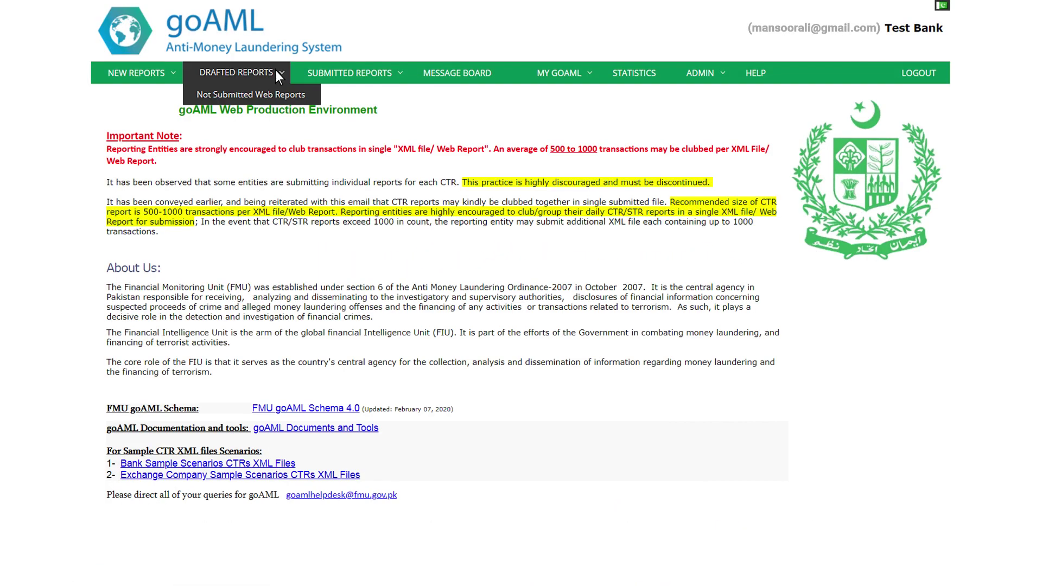
Step: Open Not Submitted Web Reports and edit the first draft, STR-A 228729-0-0
click(271, 94)
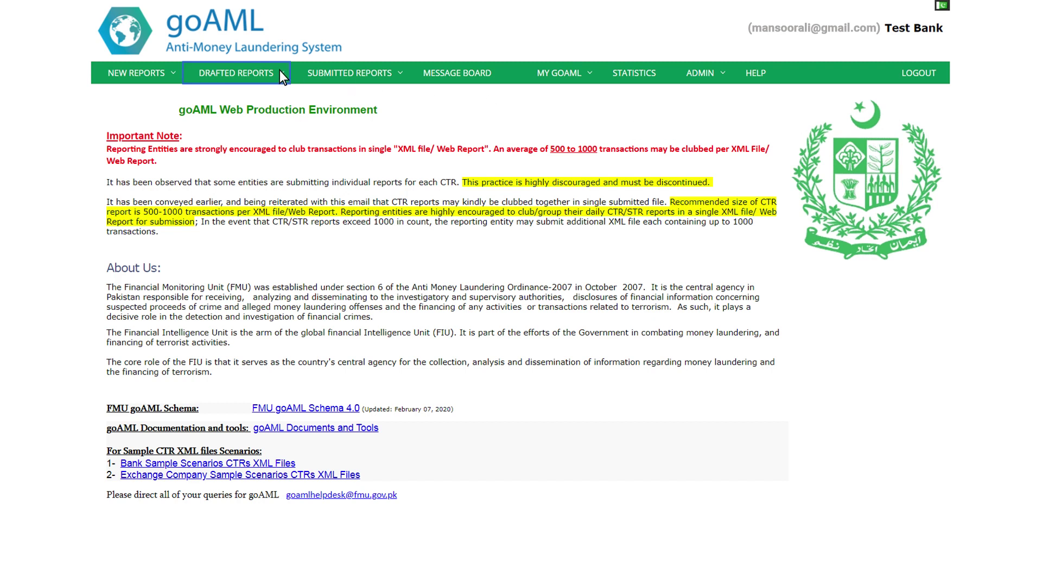
click(280, 74)
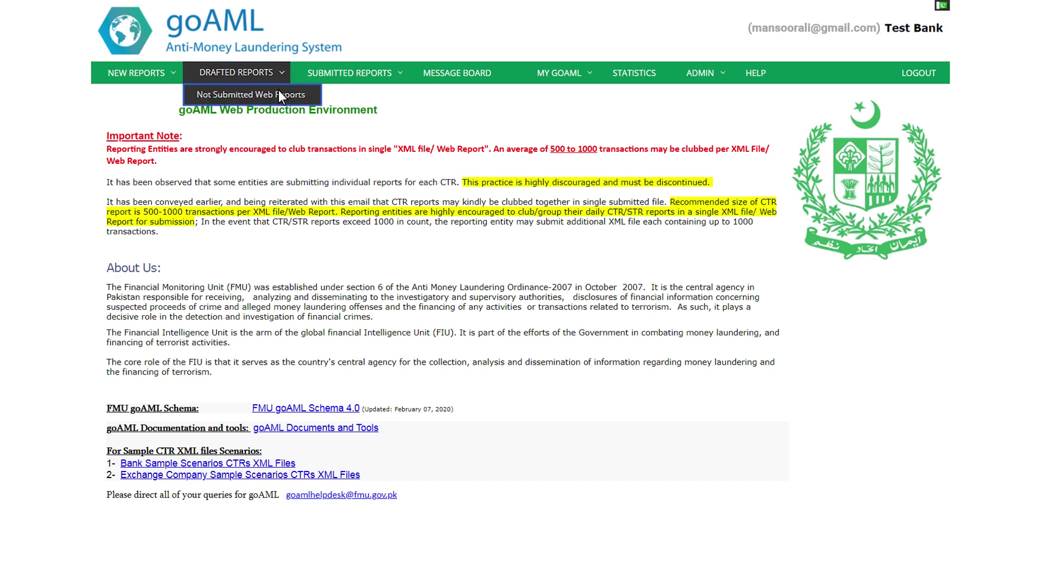
click(278, 93)
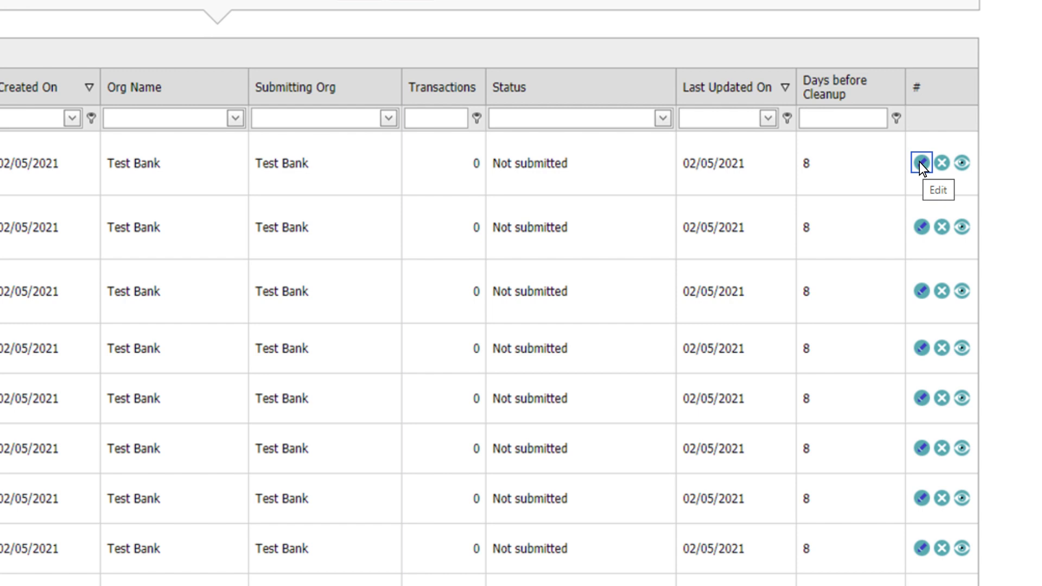
click(921, 163)
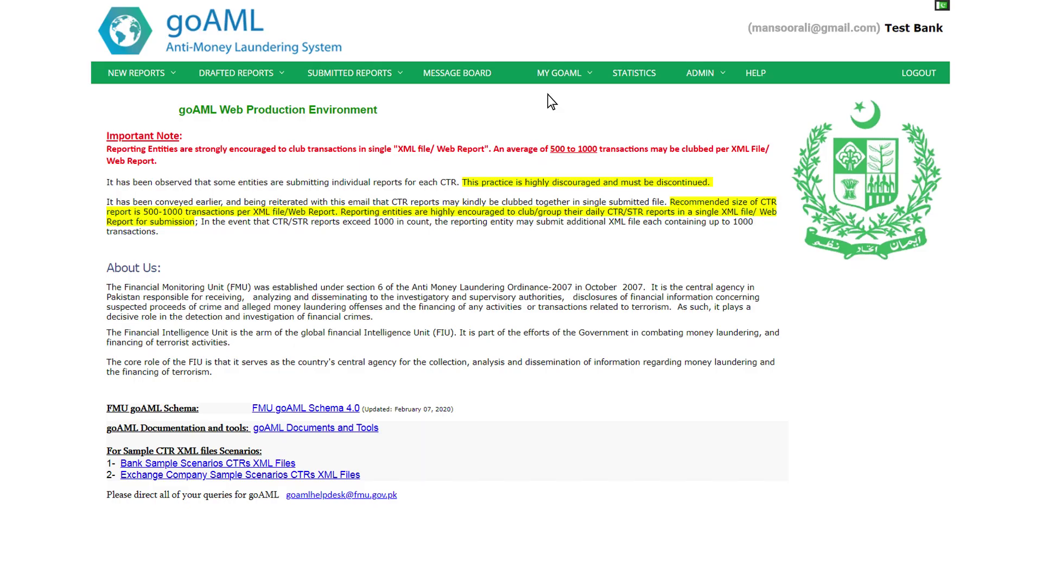
Step: Open the list of submitted web reports under Submitted Reports
click(398, 68)
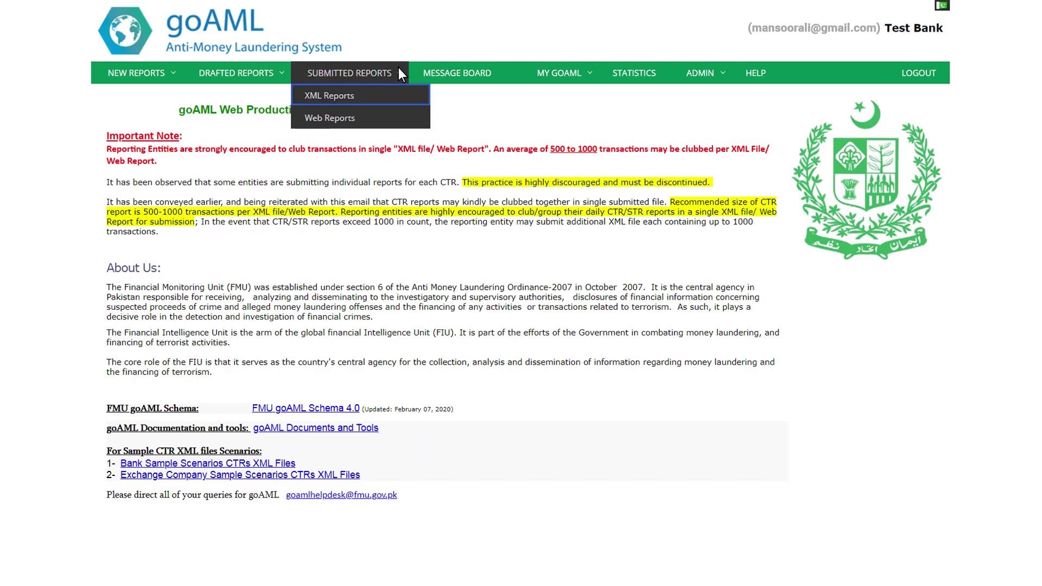
key(Tab)
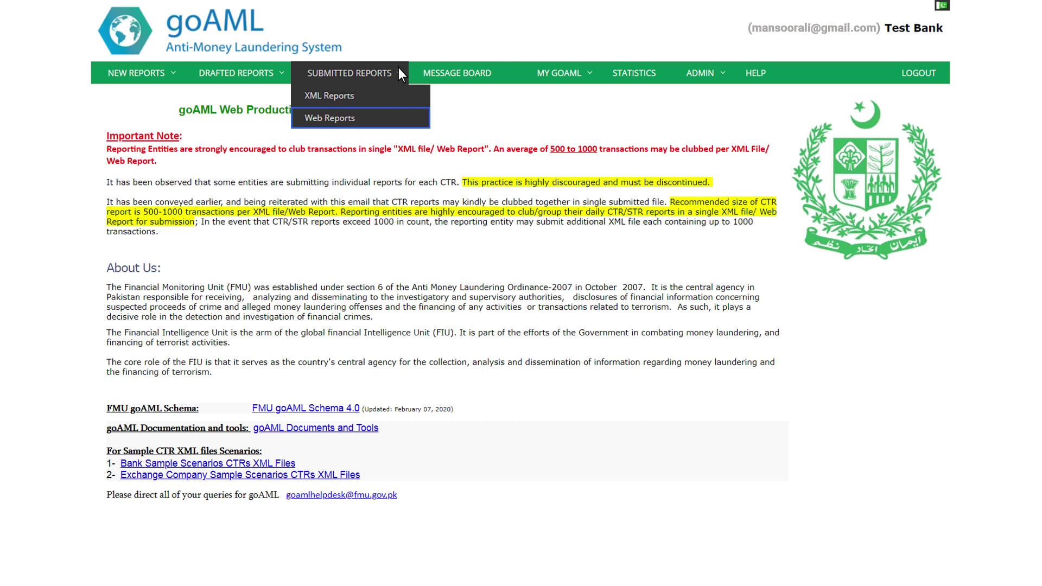
key(Tab)
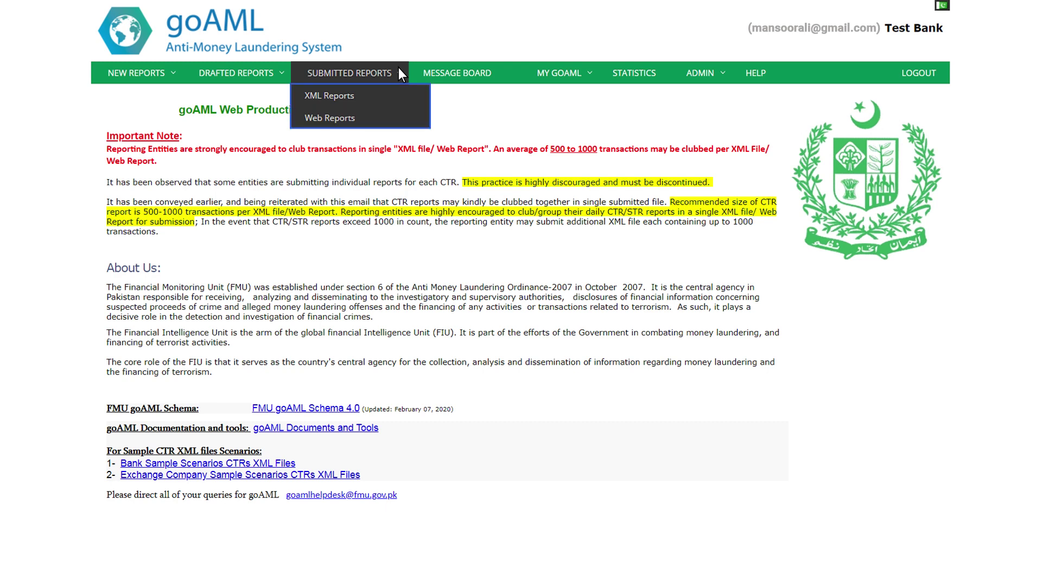
click(350, 119)
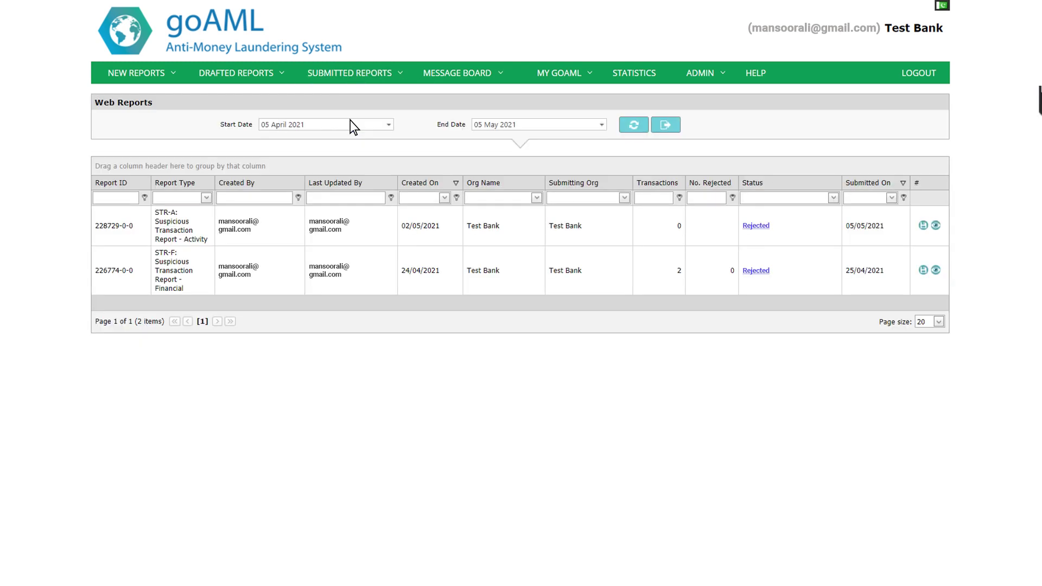
key(Tab)
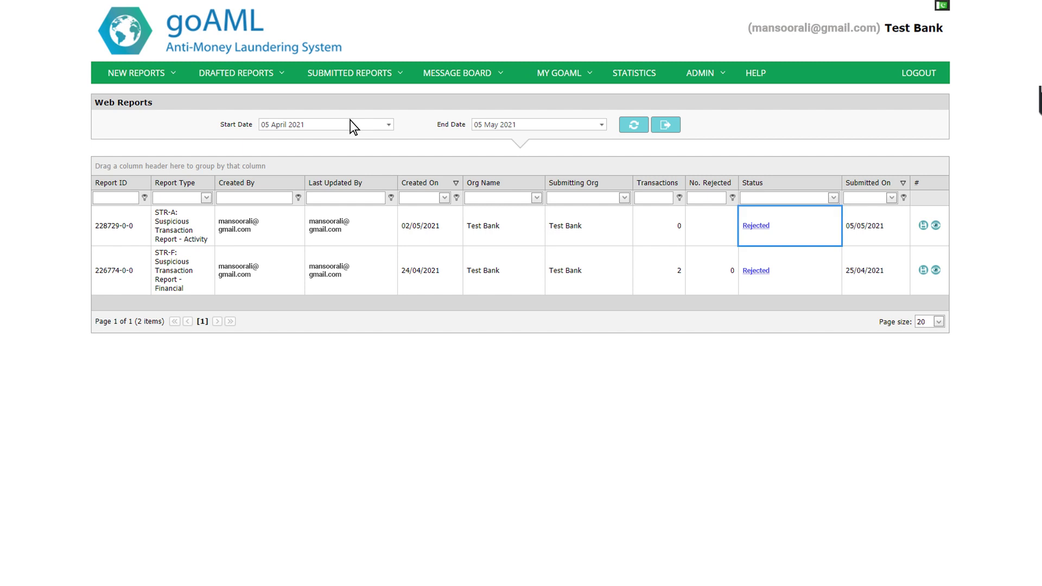
Step: Read the first report's rejection reason, set account status to New account, and revert it
click(754, 224)
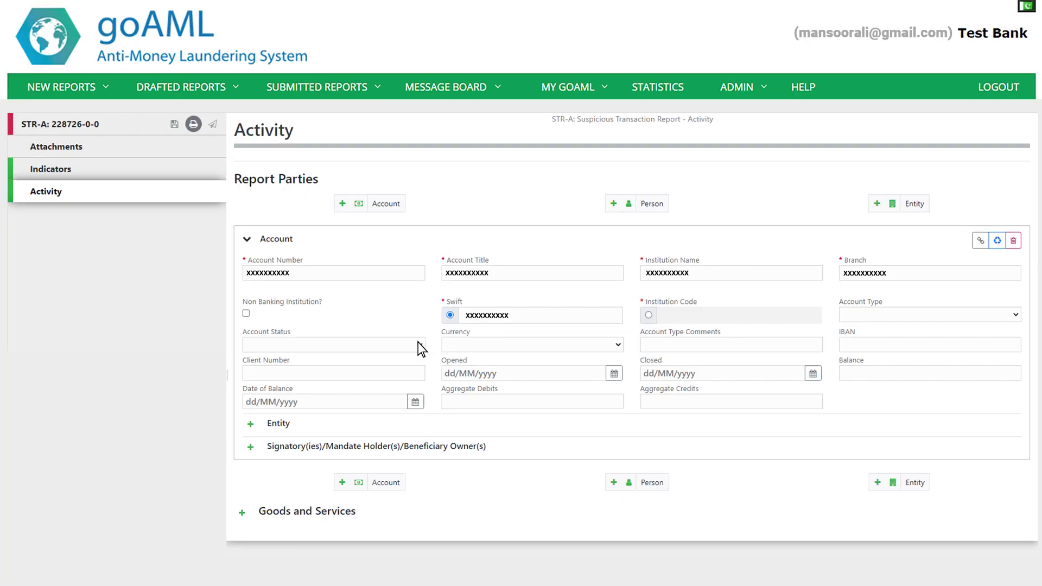
click(418, 344)
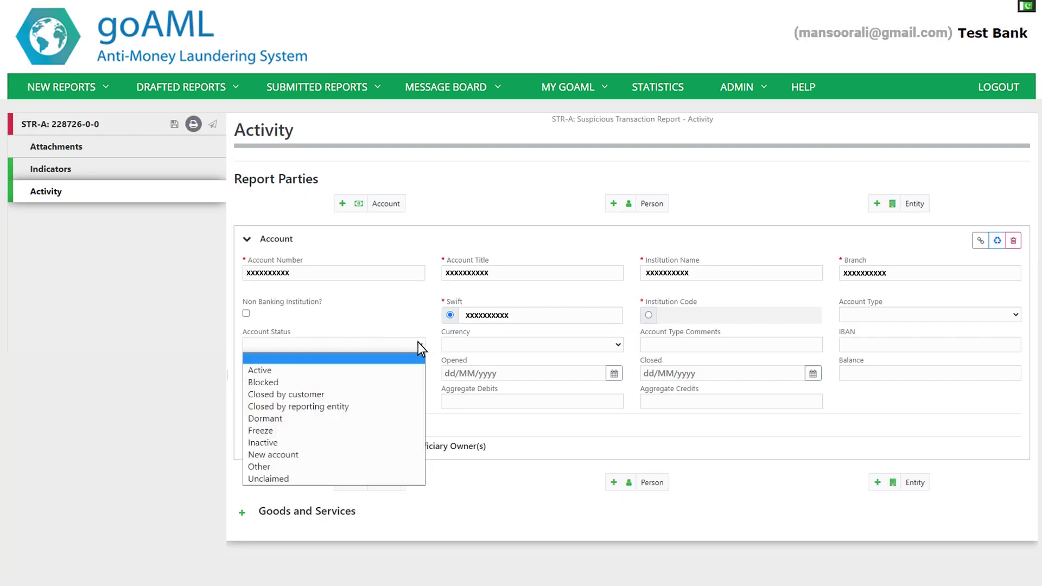
click(398, 453)
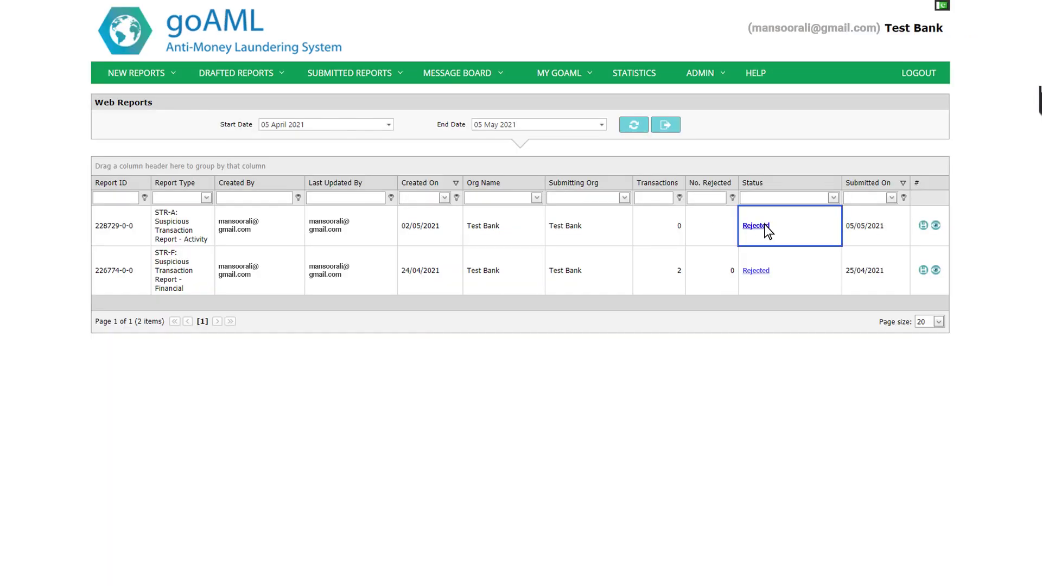
click(756, 226)
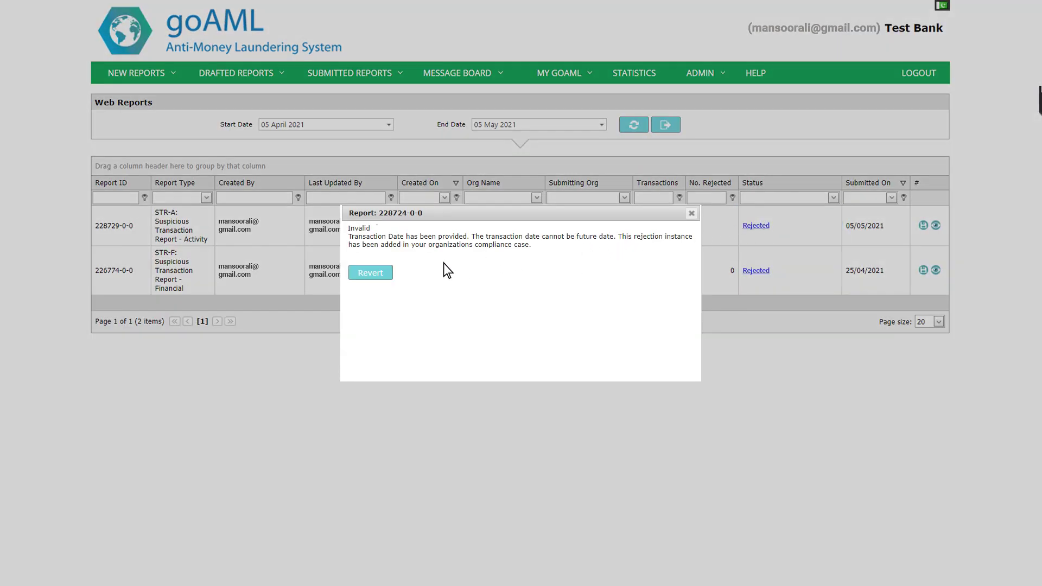
click(376, 273)
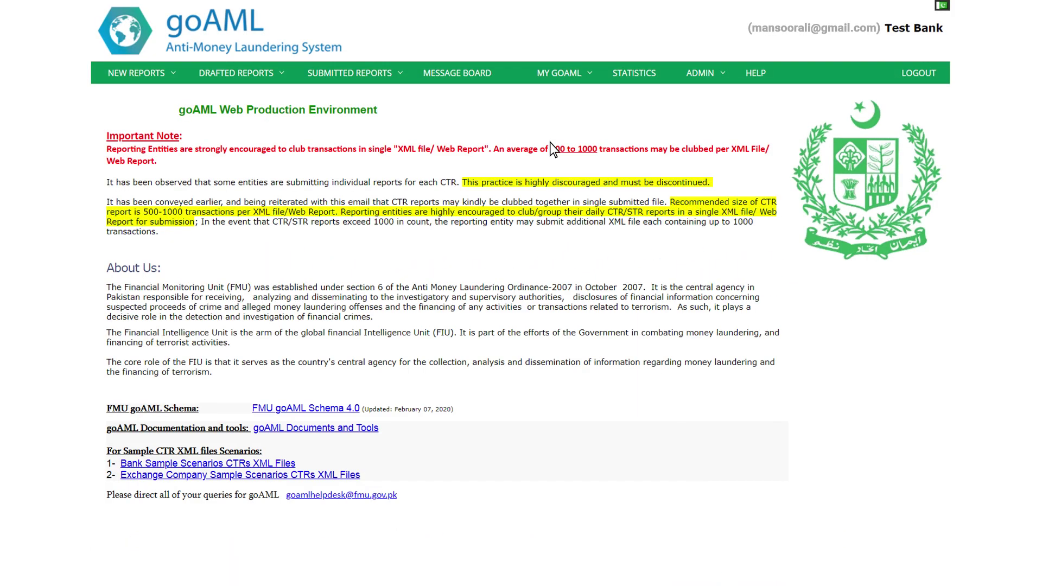
Step: Check the statistics date filter, then chart New Users by Entity and Date
click(647, 72)
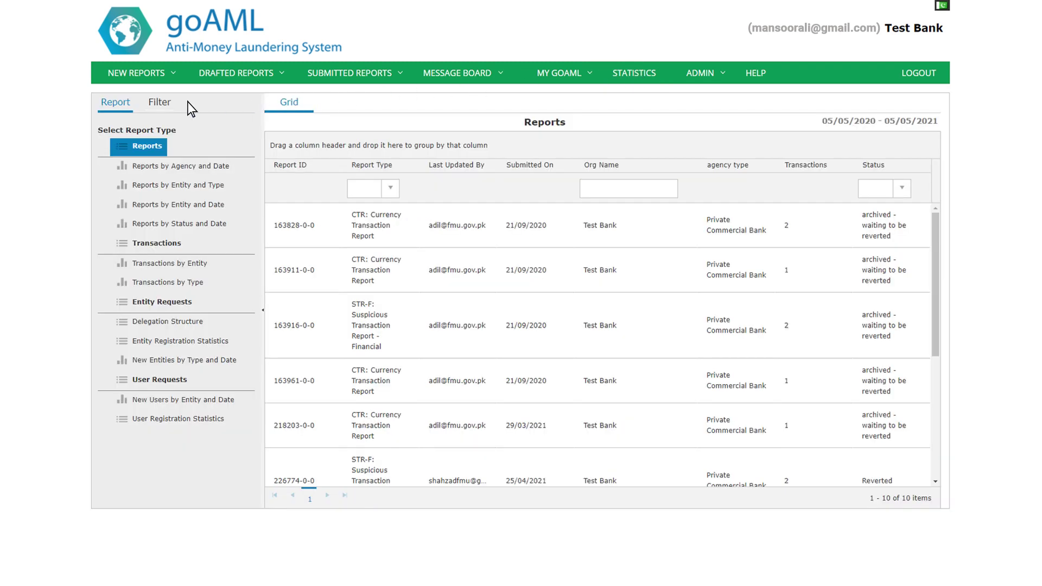
click(159, 104)
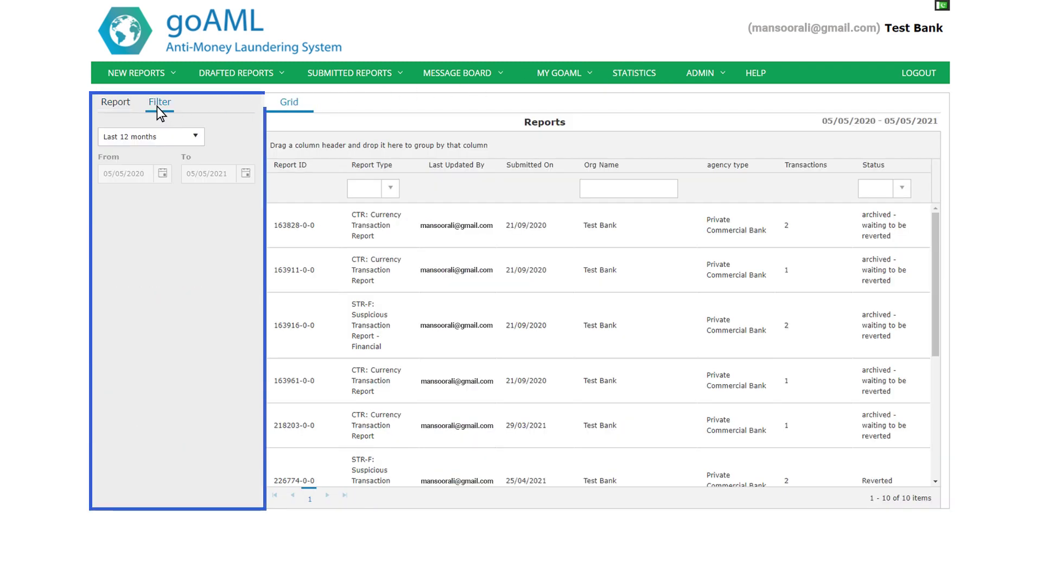
click(119, 106)
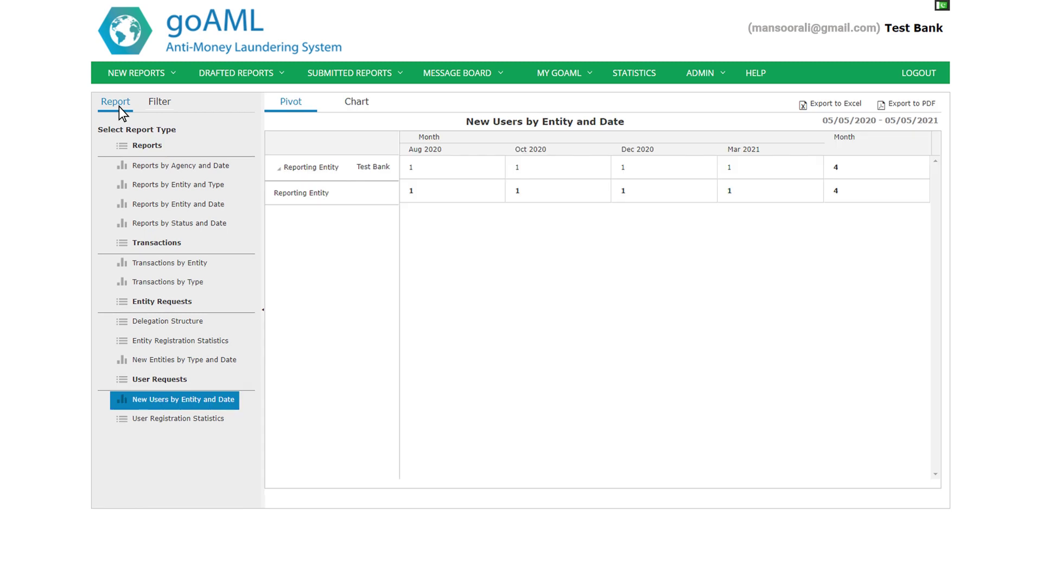
click(356, 103)
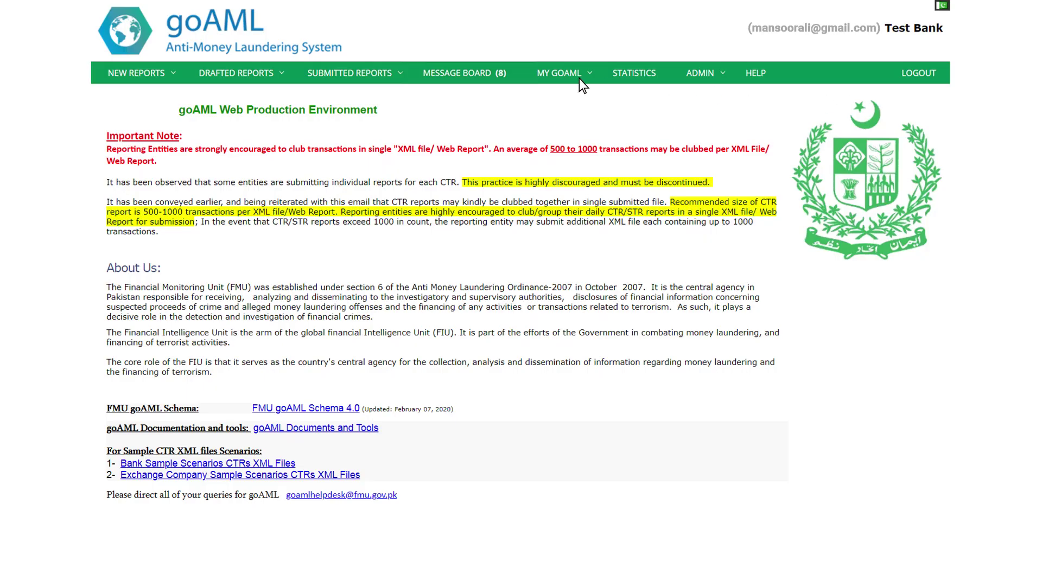
Step: Select a Report Rejected message, preview and cancel a new message, and view Move To Folder options
click(474, 73)
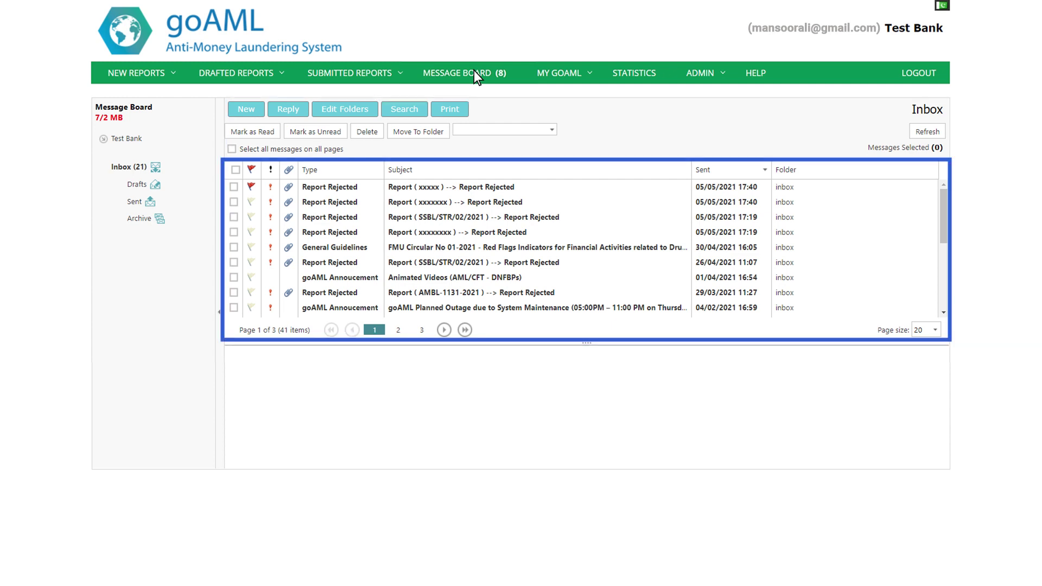
click(327, 217)
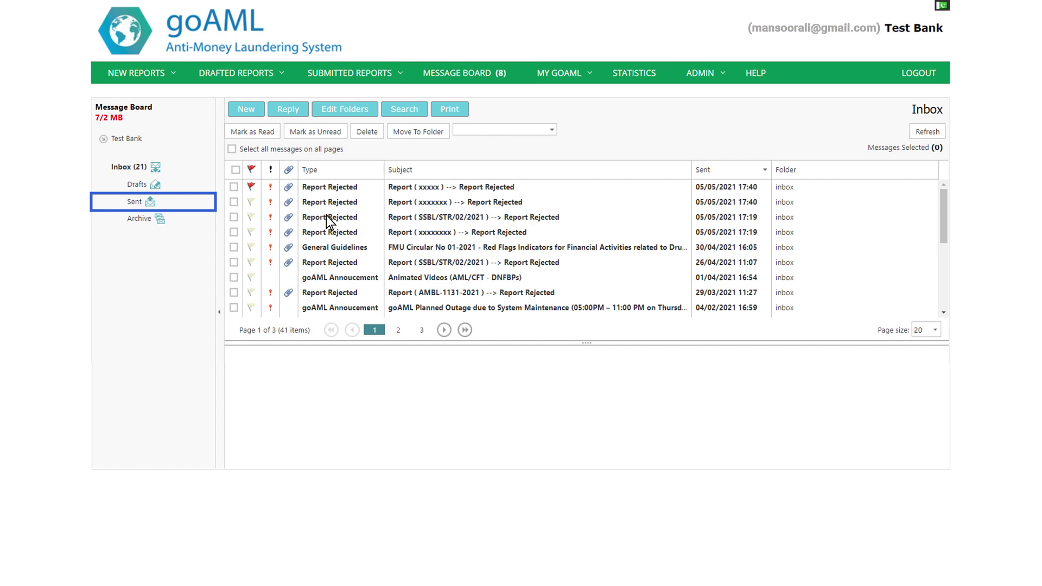
click(253, 110)
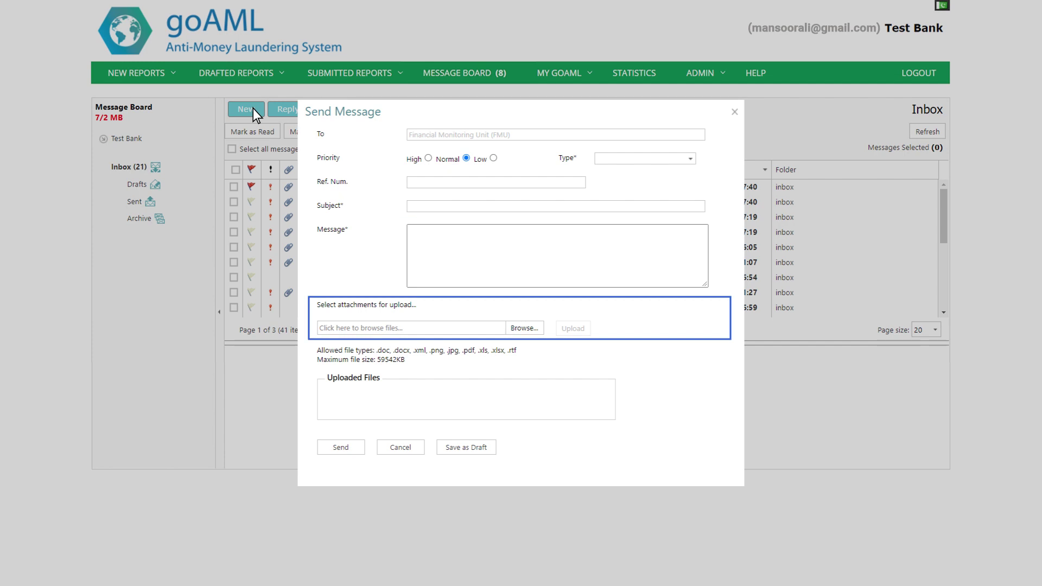
key(Escape)
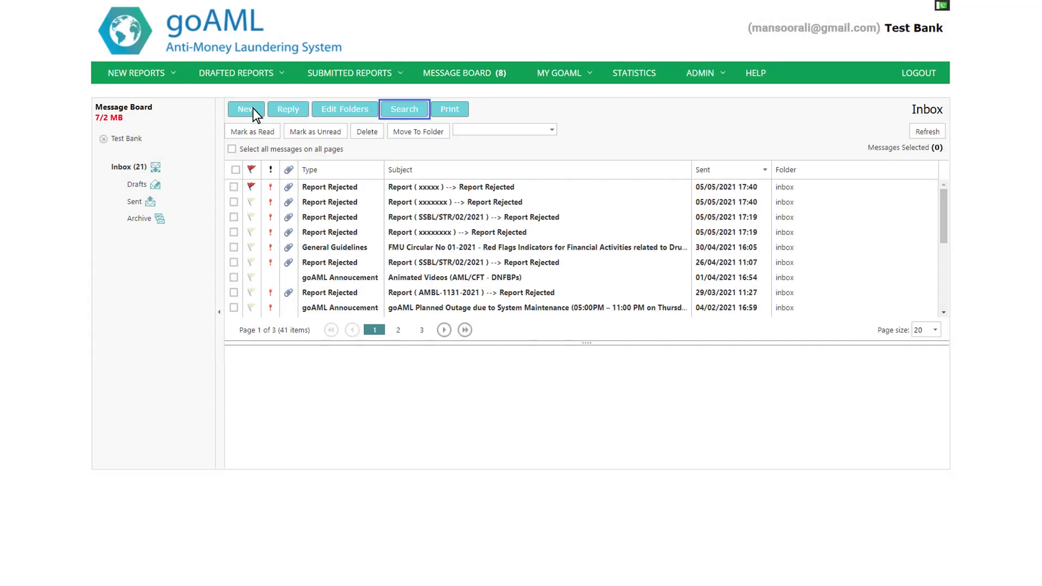
click(554, 130)
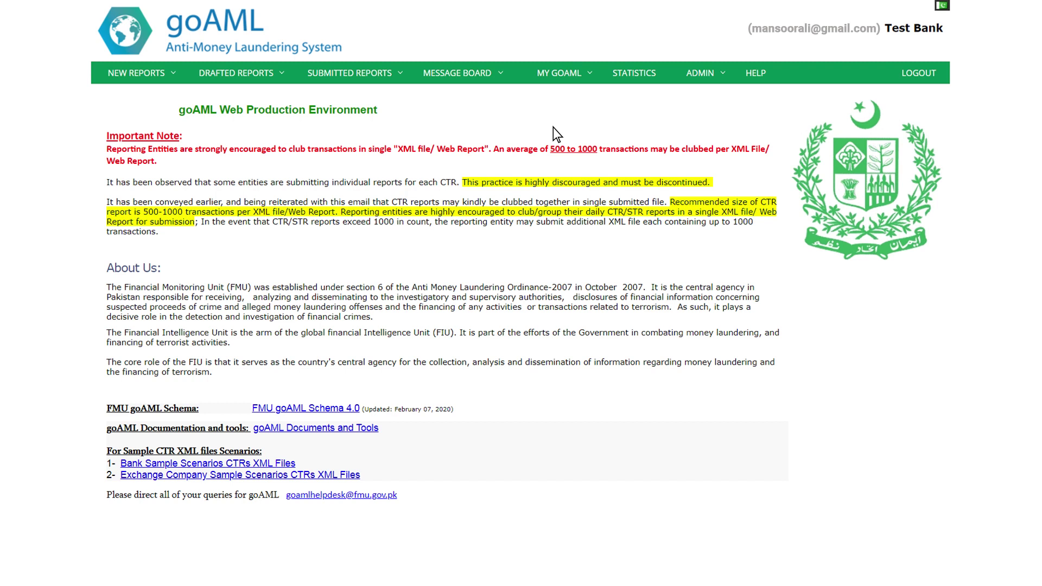
Step: Open the HELP page with the Schema 4.0 download and sample XML files
click(758, 72)
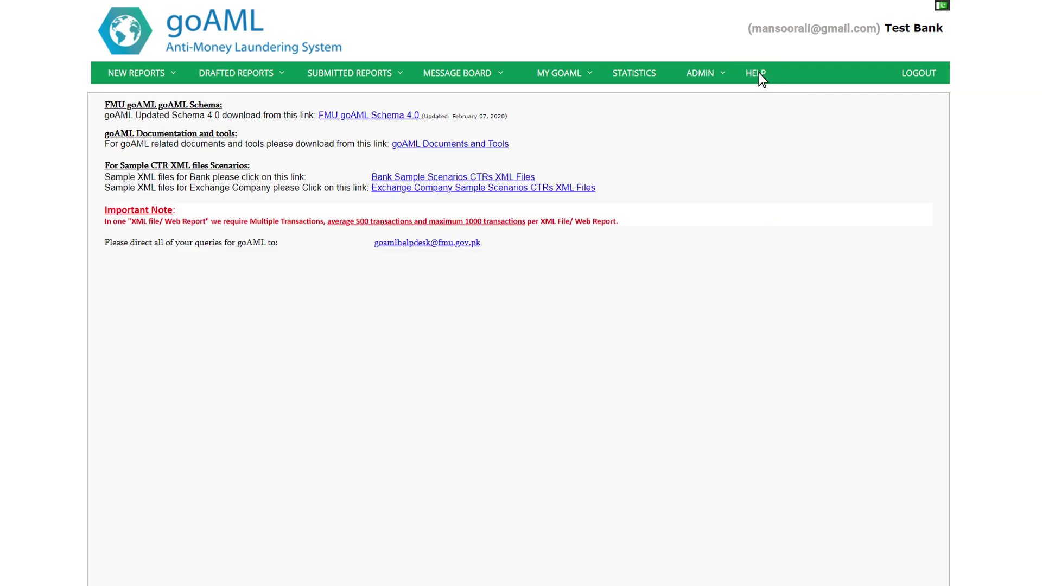